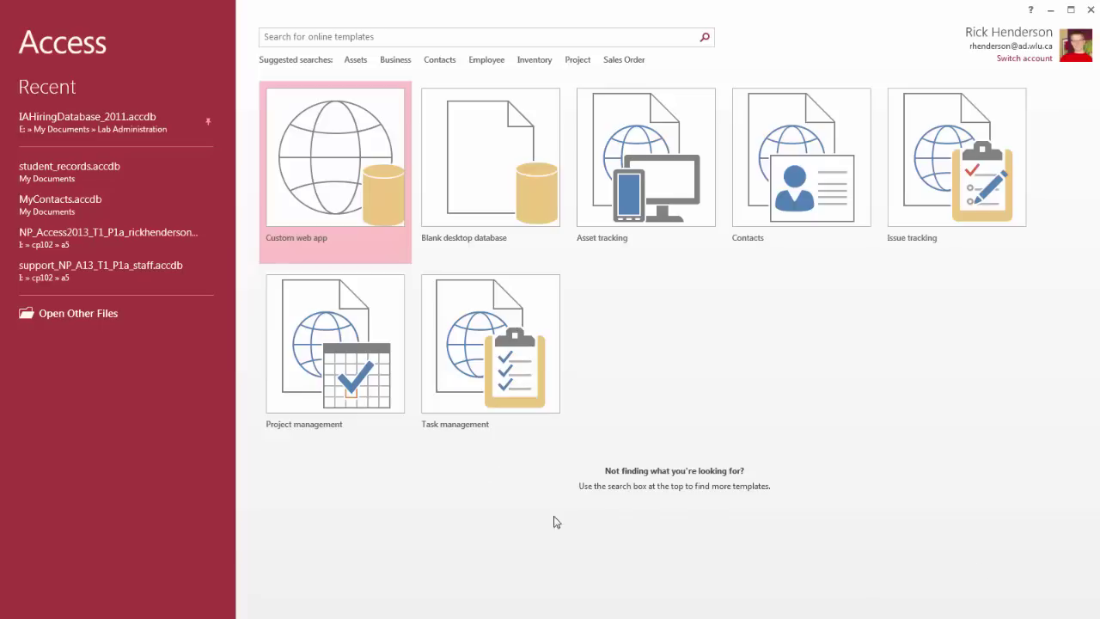
# Step: Open the student_records database and add New to the Quick Access Toolbar
pyautogui.click(98, 175)
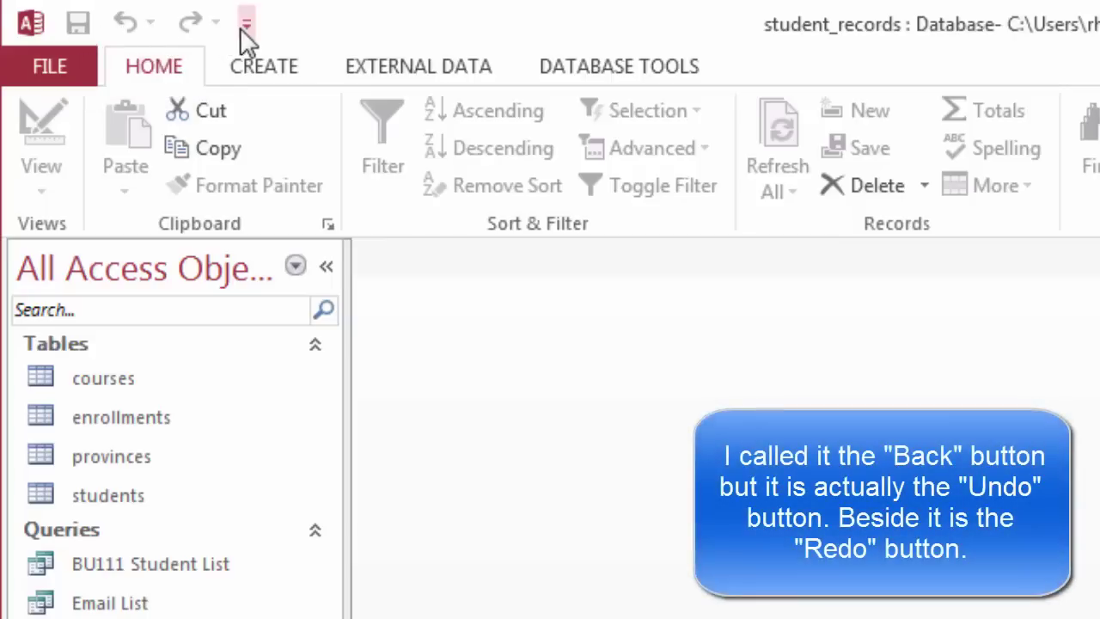
pyautogui.click(246, 25)
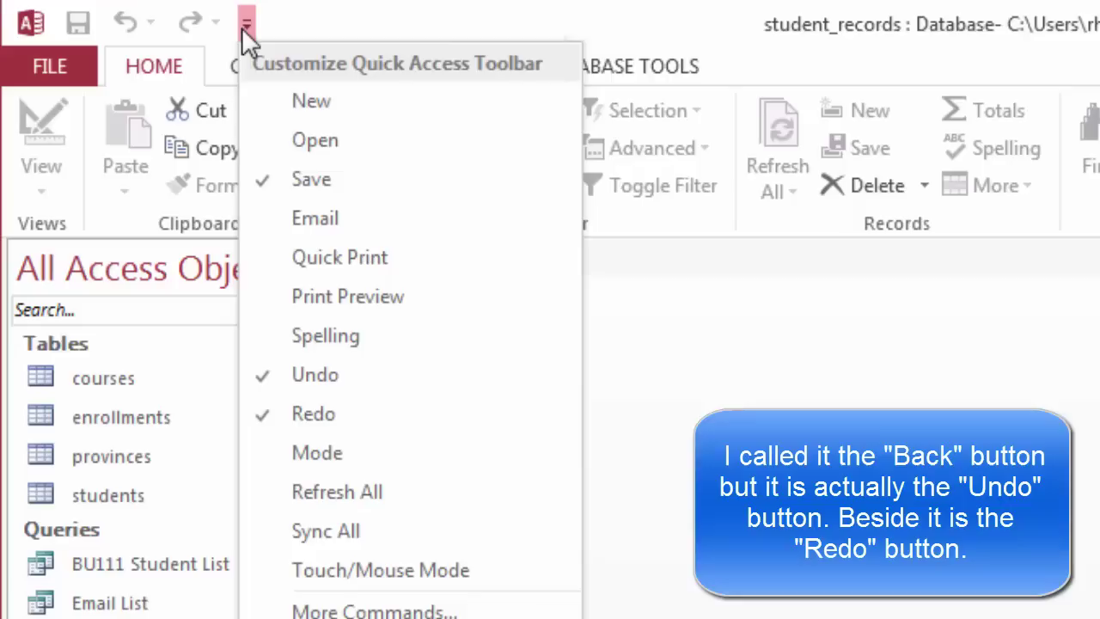
pyautogui.click(296, 98)
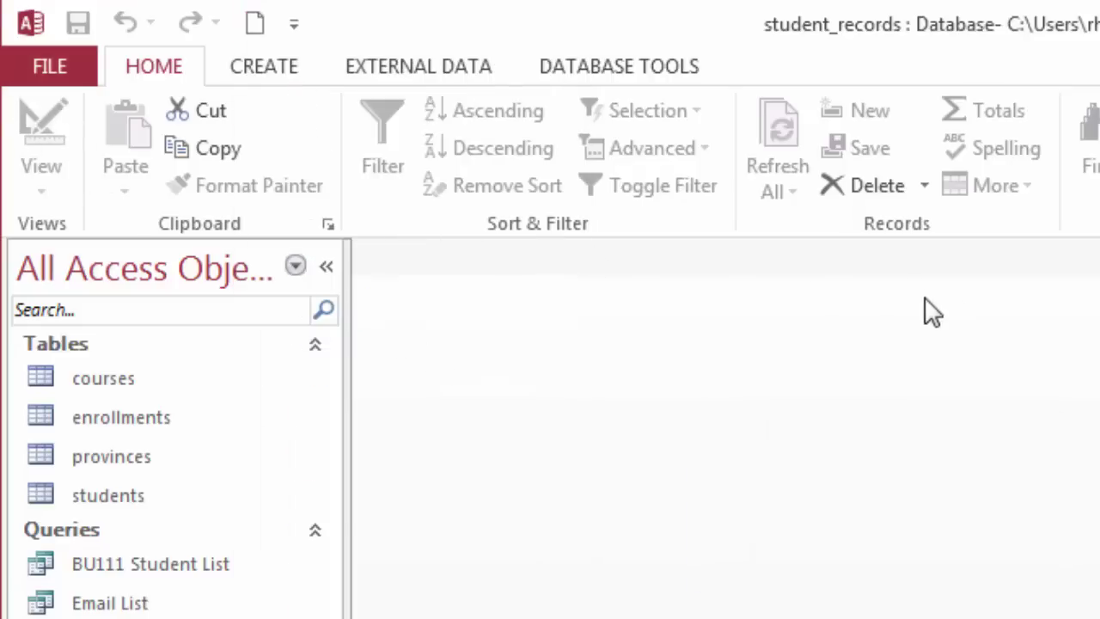
# Step: Show the student_records Info page in the File backstage
pyautogui.click(52, 70)
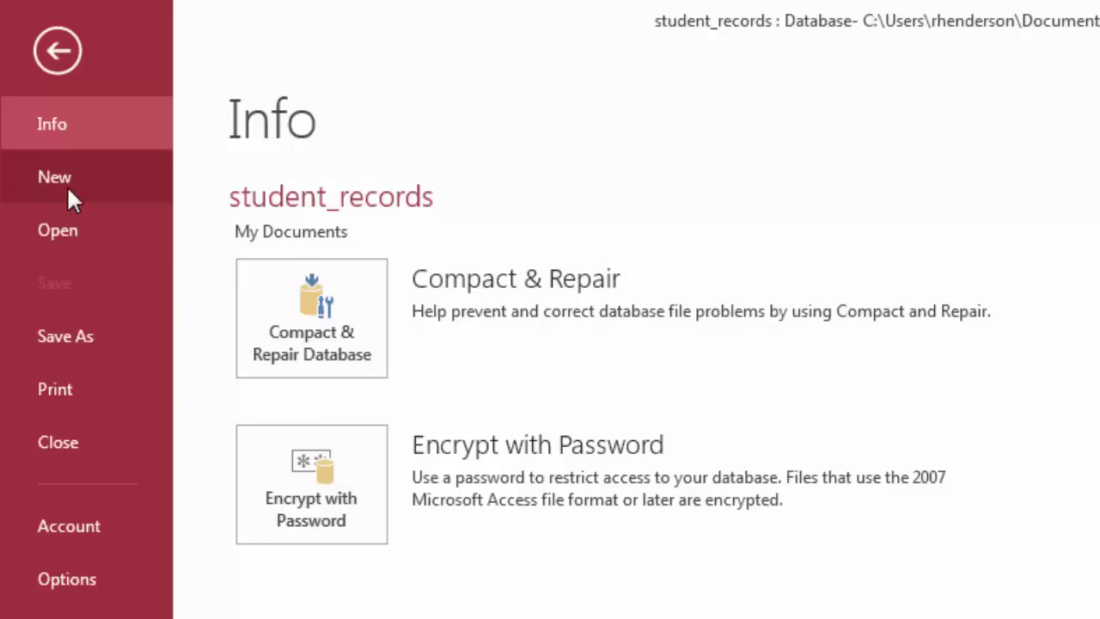
# Step: Leave the backstage and view the Create, External Data and Database Tools ribbon tabs
pyautogui.click(57, 53)
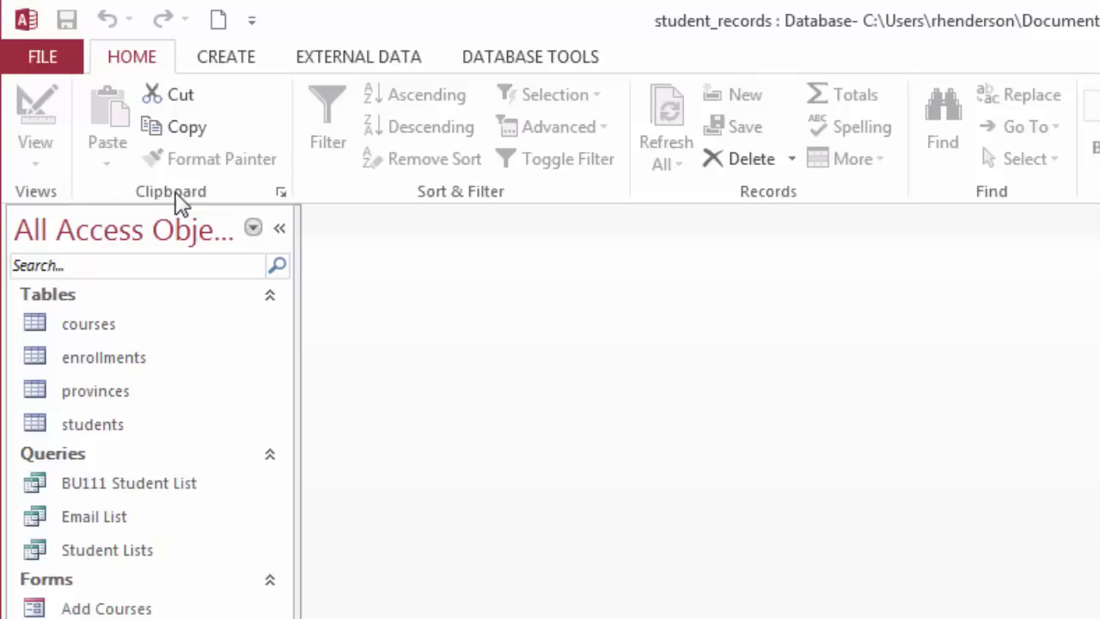
pyautogui.click(240, 67)
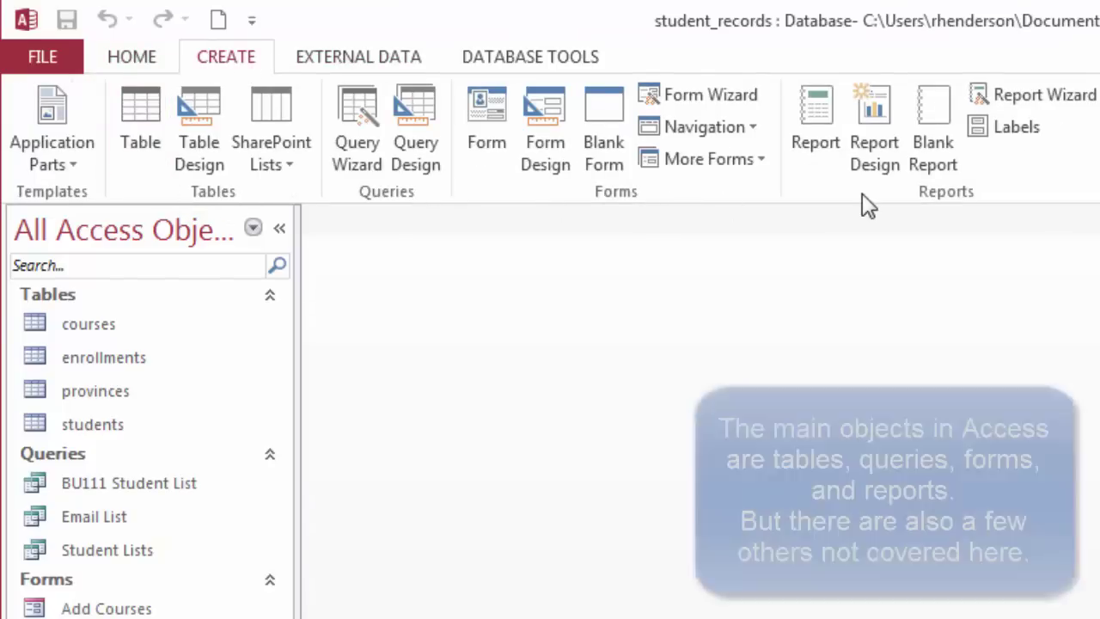
pyautogui.click(397, 60)
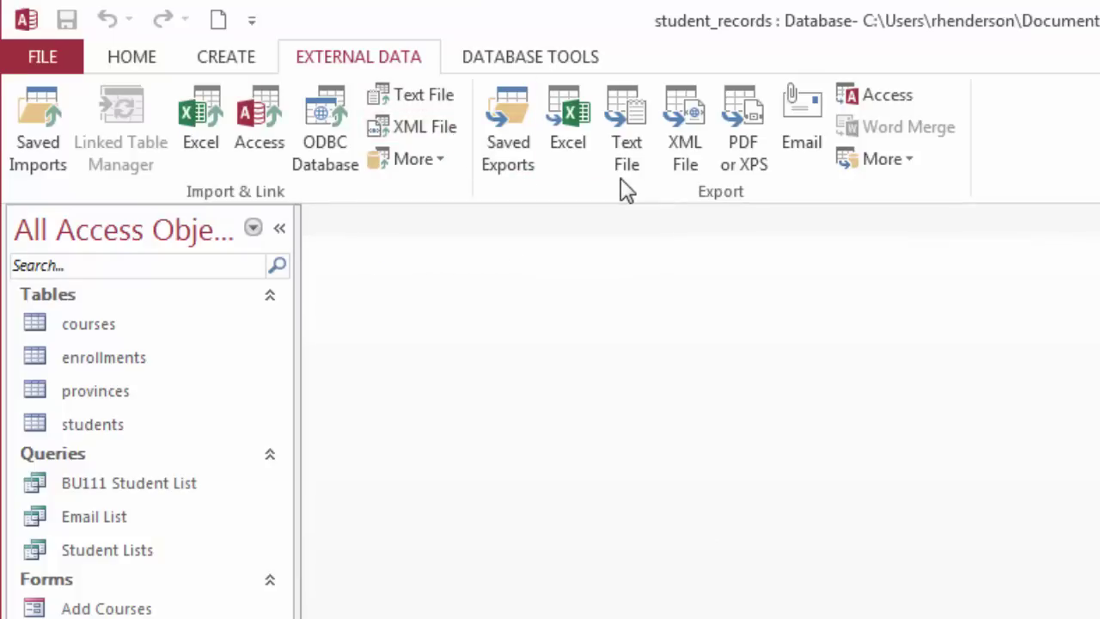
pyautogui.click(538, 62)
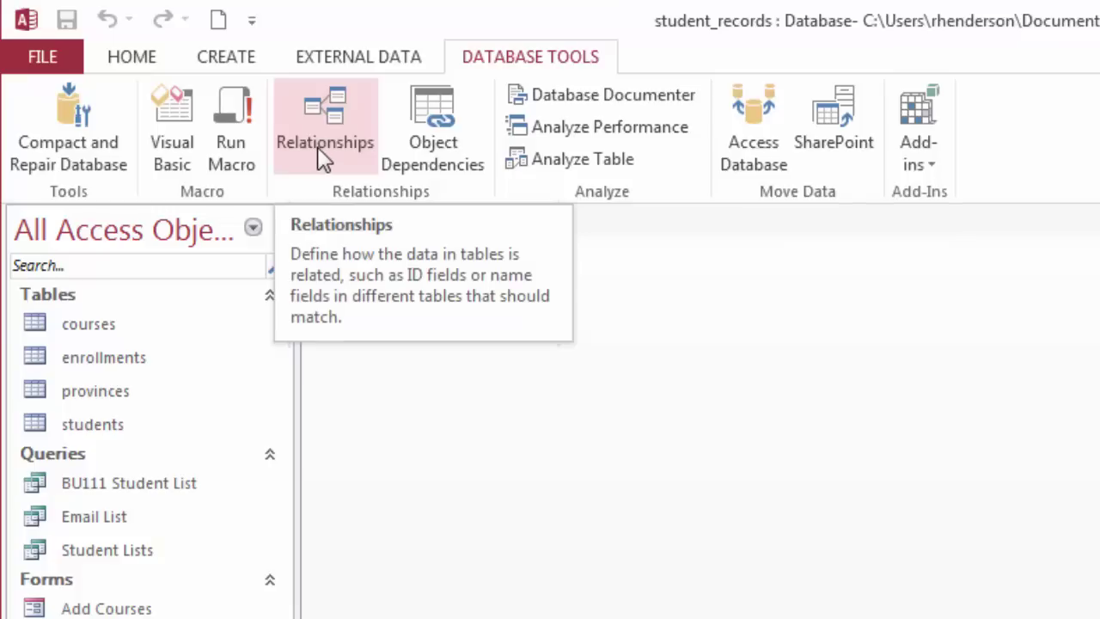
# Step: Switch the ribbon back to the Home tab
pyautogui.click(134, 60)
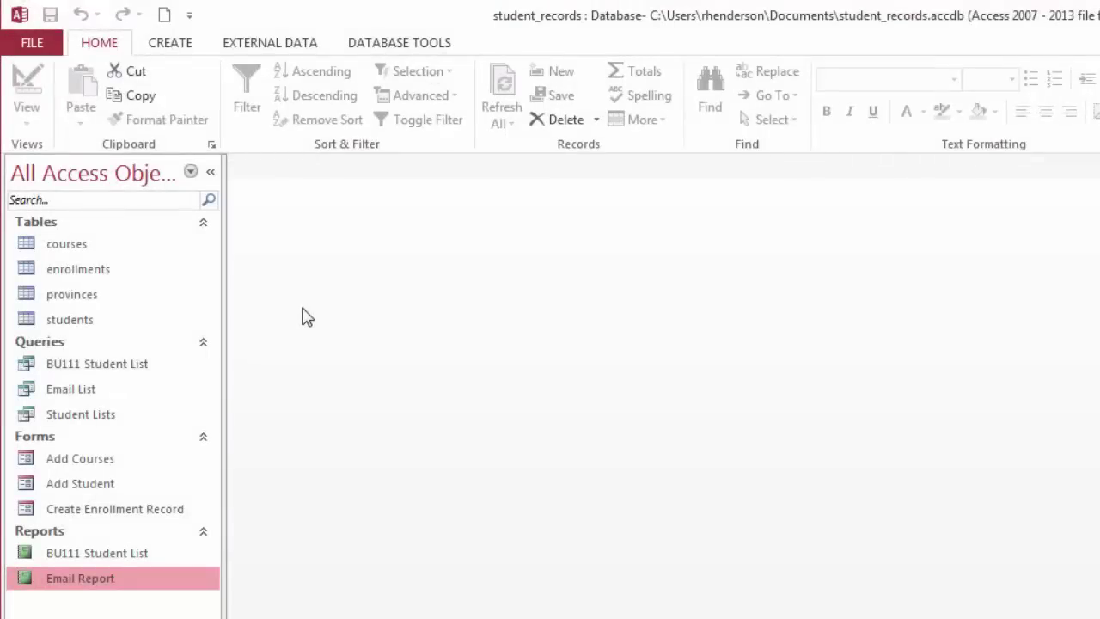
# Step: Open the students table from the Navigation Pane in Datasheet View
pyautogui.click(75, 324)
pyautogui.doubleClick(76, 325)
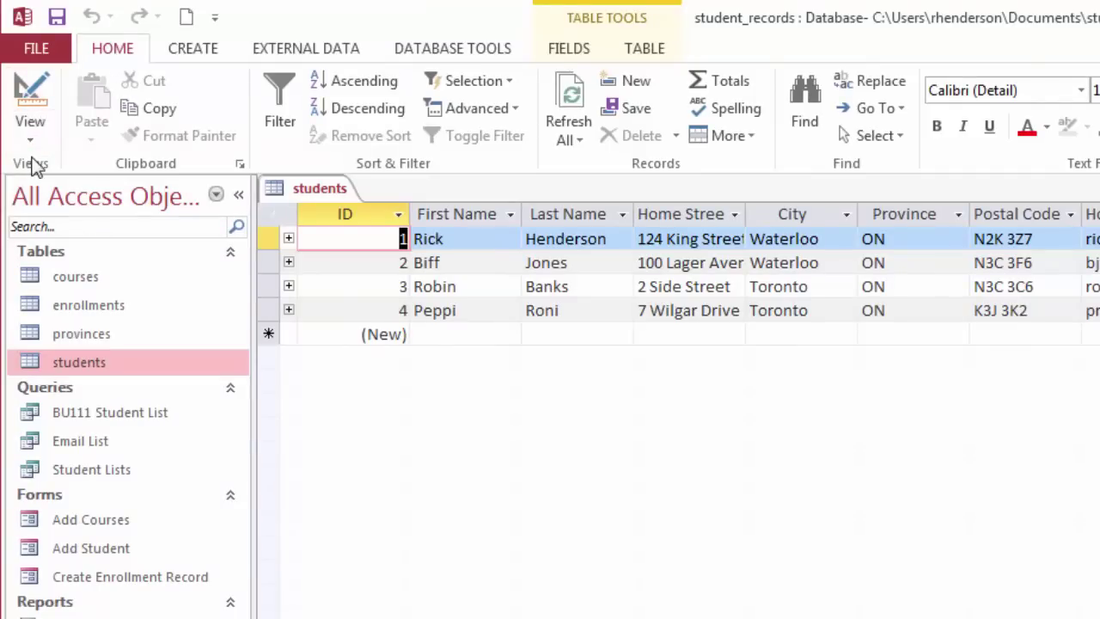
pyautogui.click(33, 129)
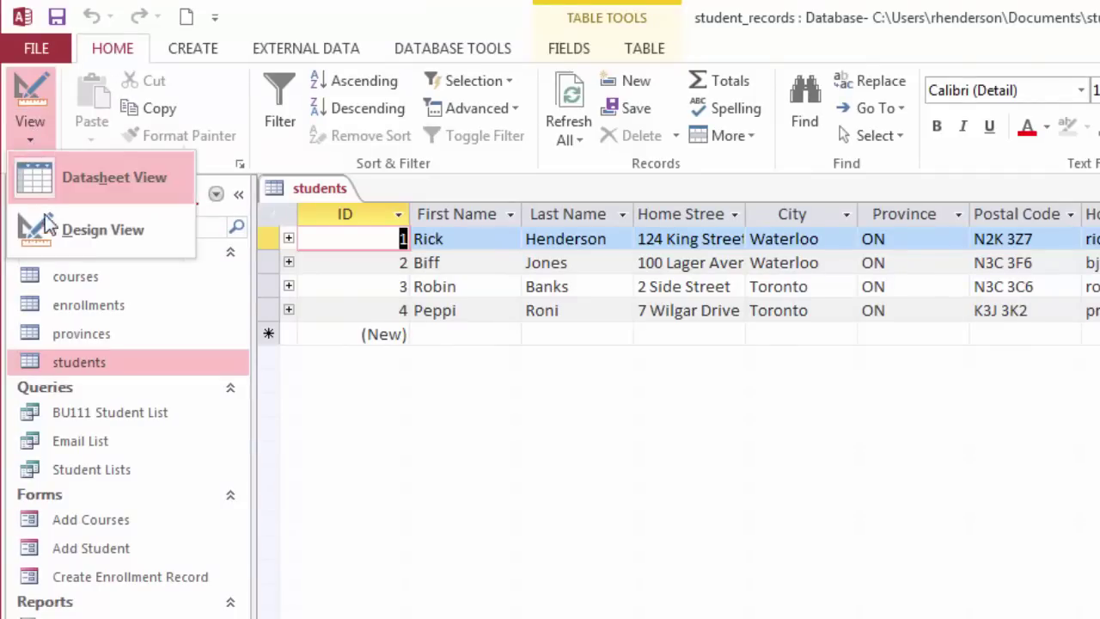
pyautogui.click(34, 129)
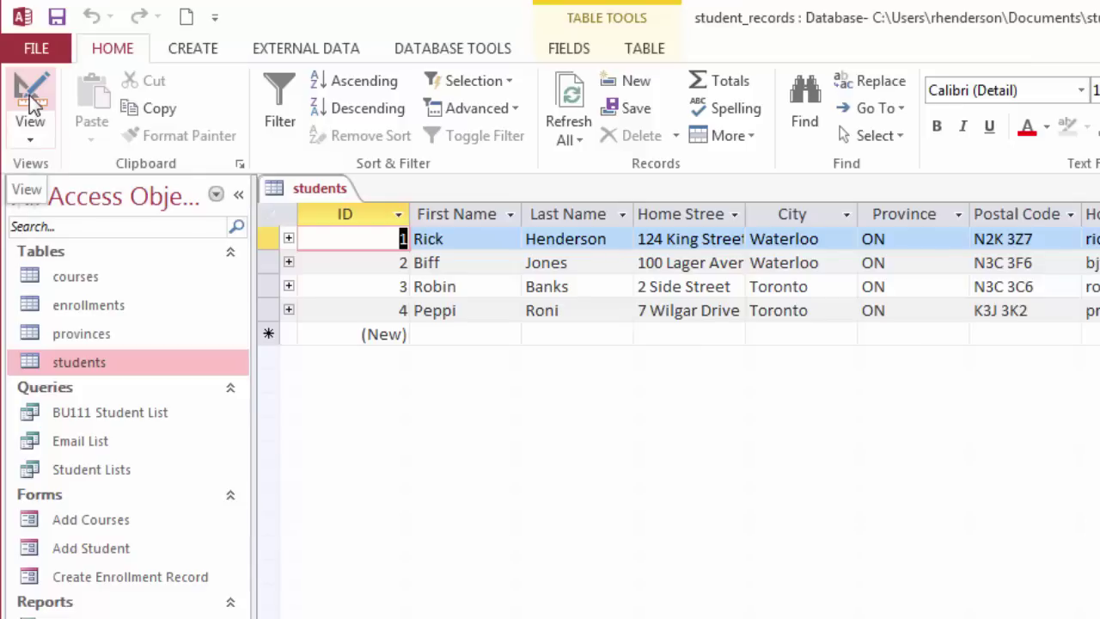
pyautogui.click(34, 108)
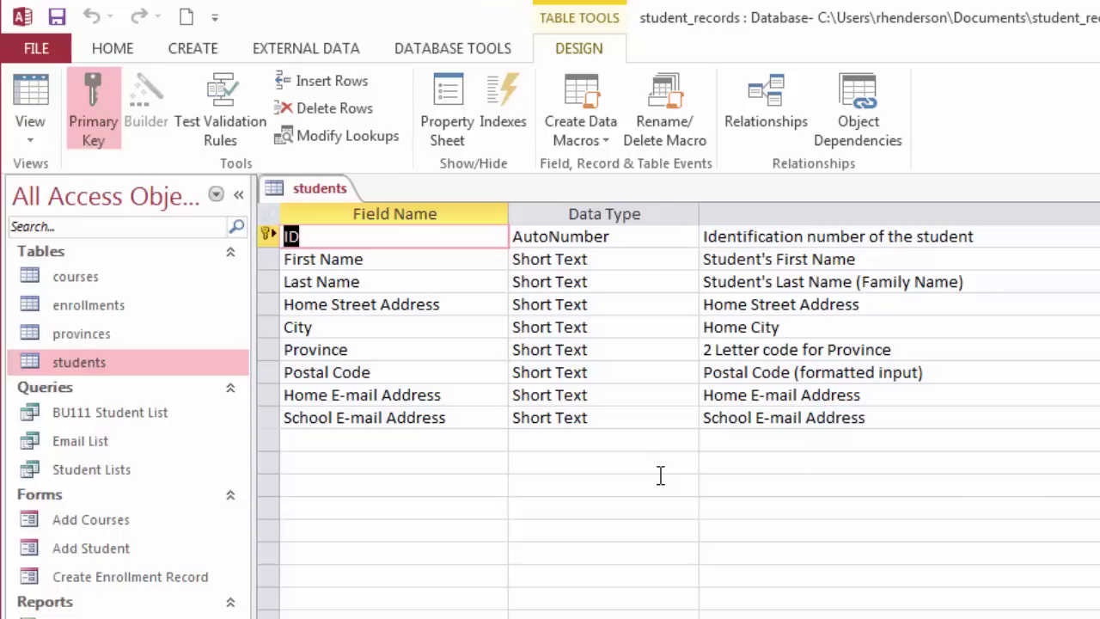
pyautogui.click(30, 95)
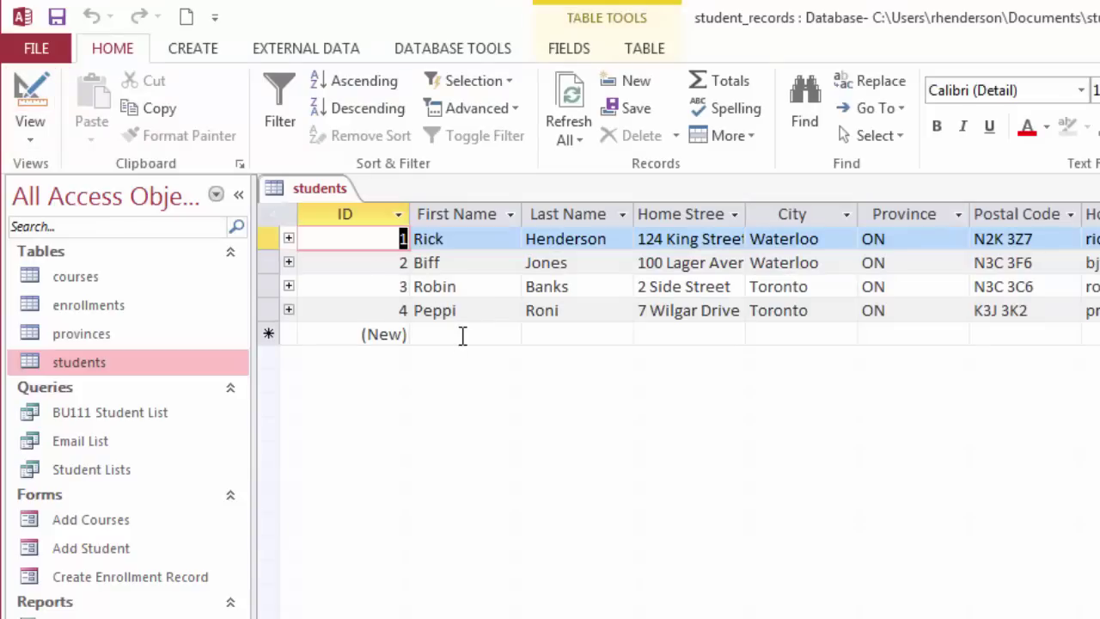
pyautogui.click(463, 335)
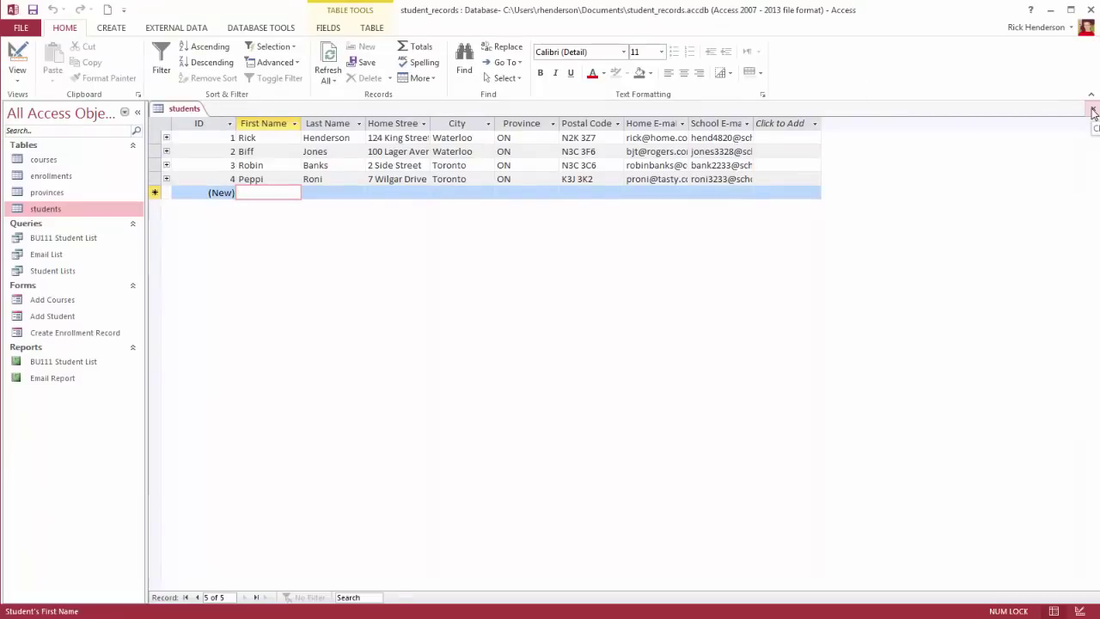
# Step: Close the students table tab
pyautogui.click(1093, 113)
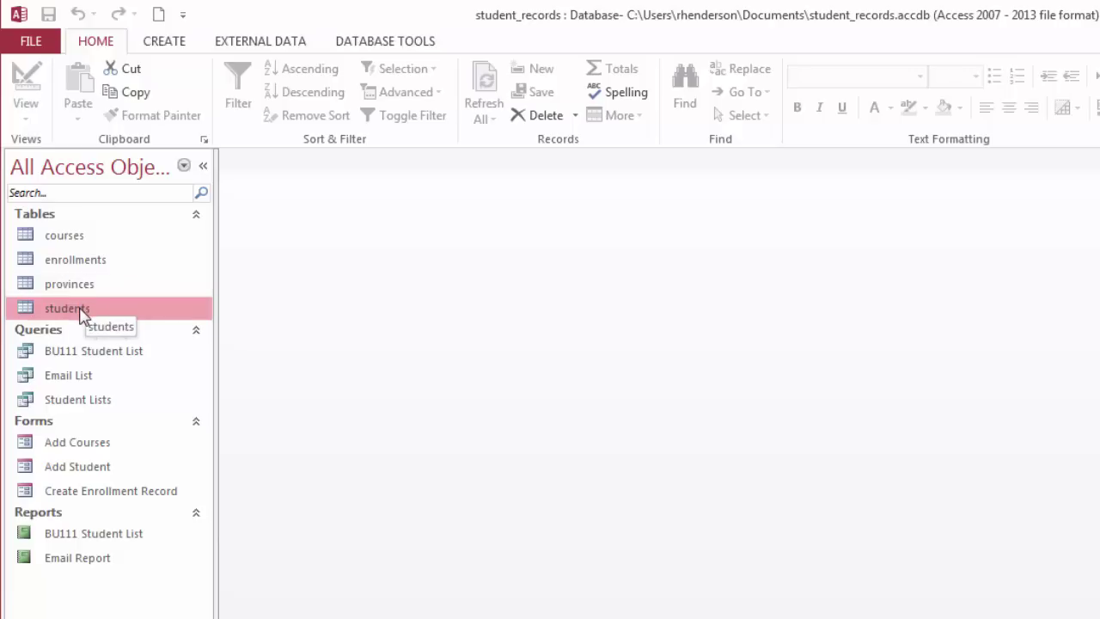
pyautogui.doubleClick(74, 244)
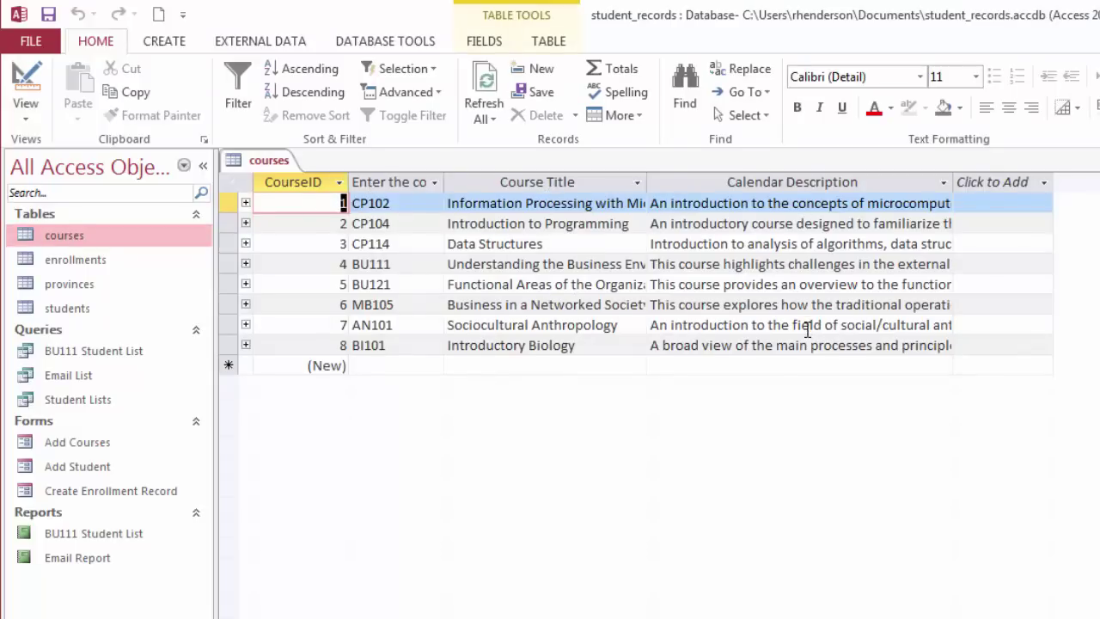
pyautogui.hotkey('ctrl', 'w')
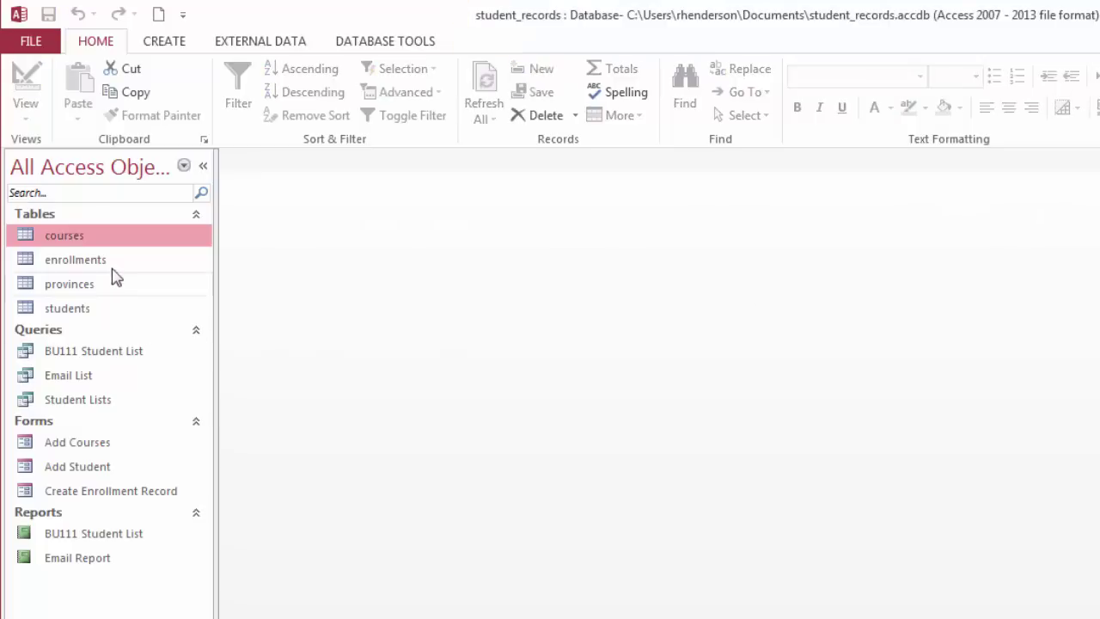
pyautogui.doubleClick(79, 311)
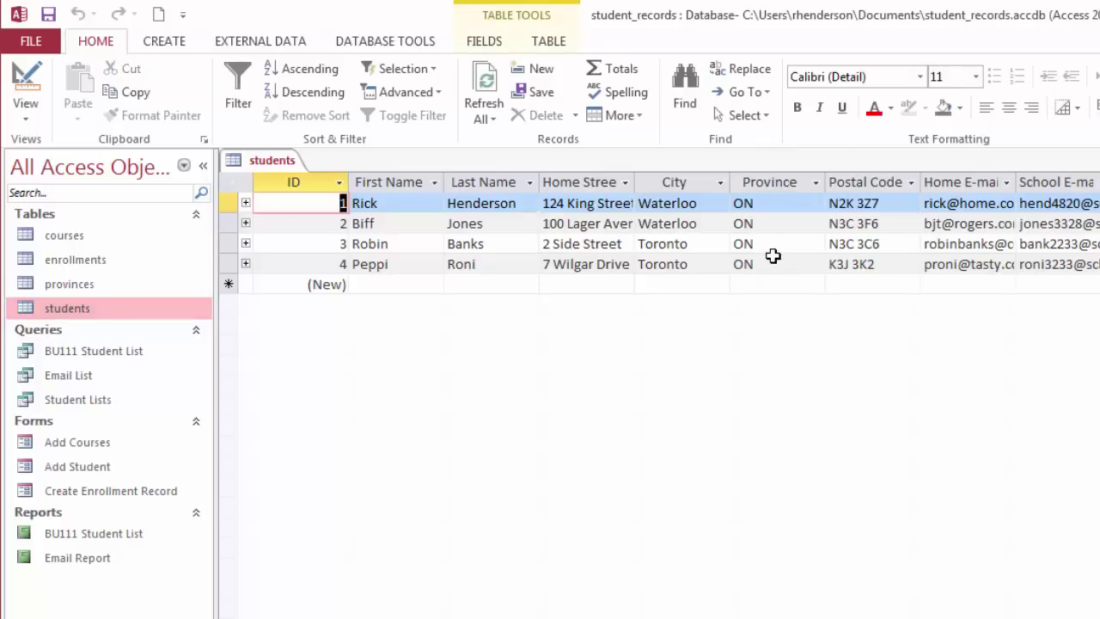
pyautogui.hotkey('ctrl', 'w')
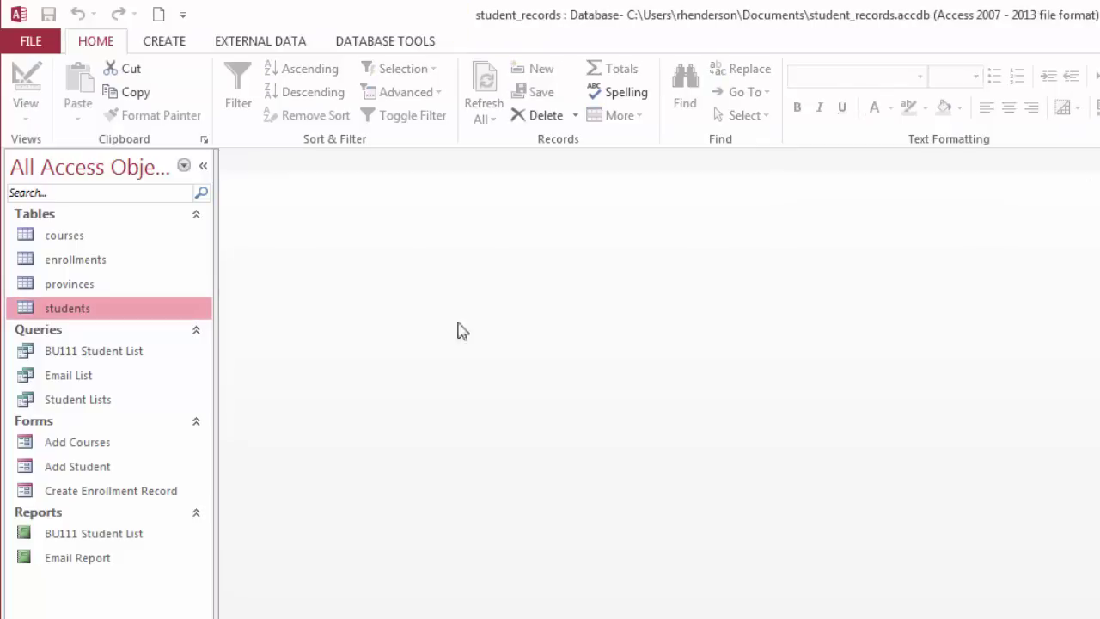
pyautogui.doubleClick(92, 287)
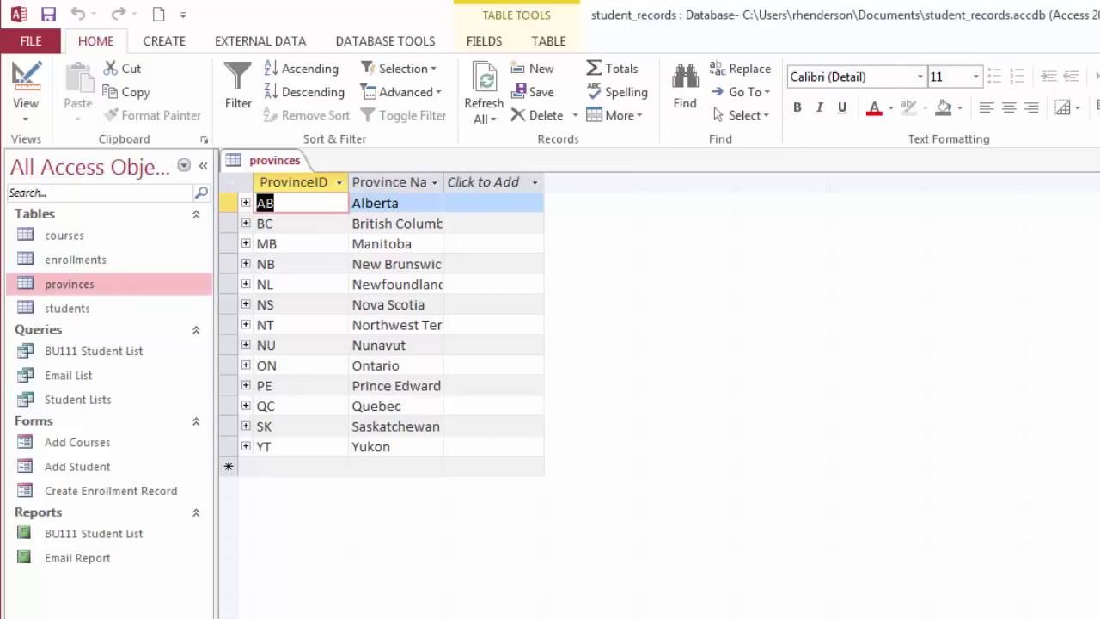
pyautogui.hotkey('ctrl', 'w')
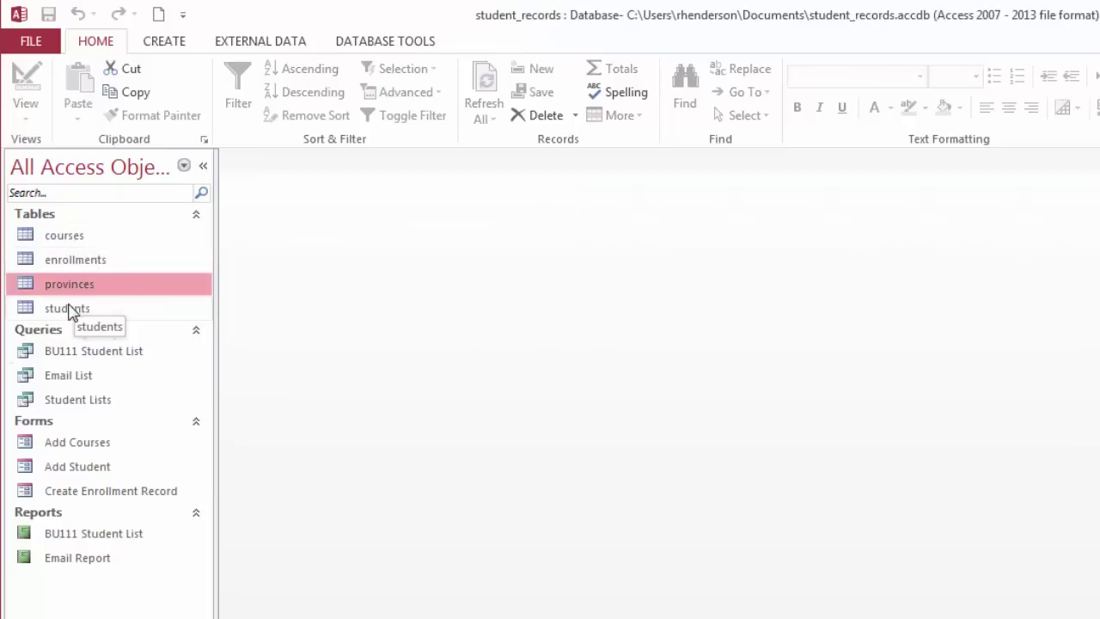
pyautogui.doubleClick(69, 260)
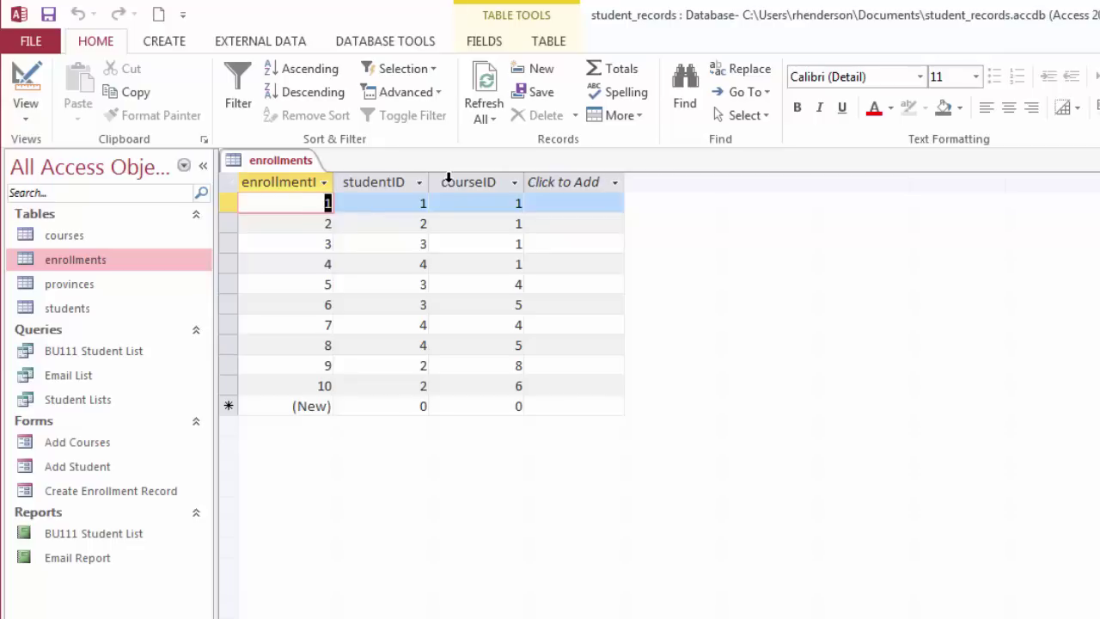
pyautogui.hotkey('ctrl', 'w')
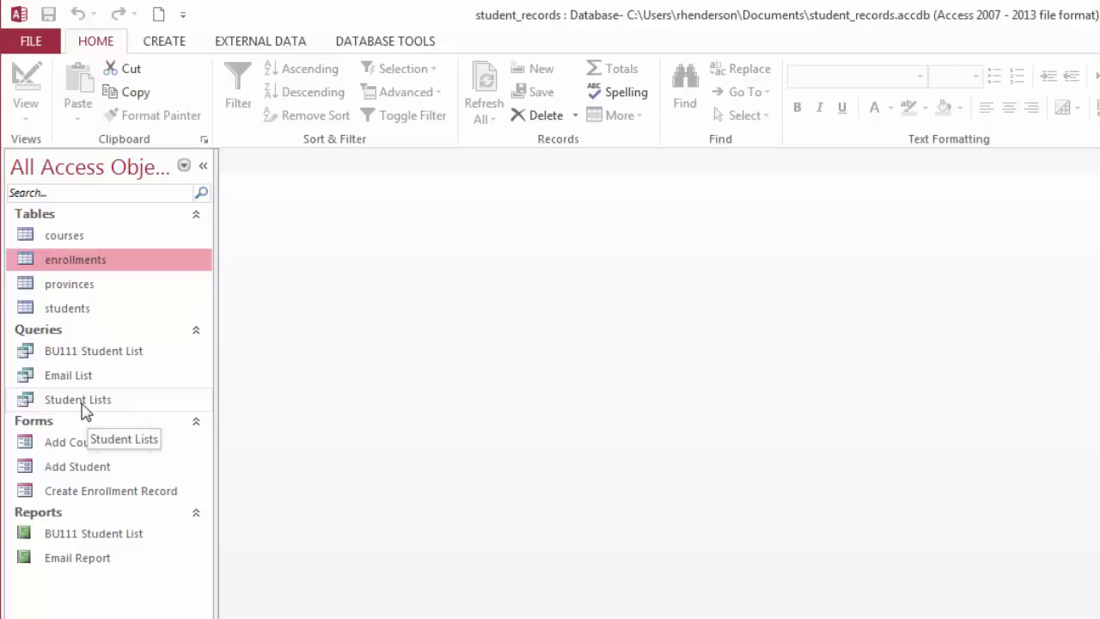
# Step: Open the Student Lists query, select its course code column, and switch to Design View
pyautogui.doubleClick(84, 402)
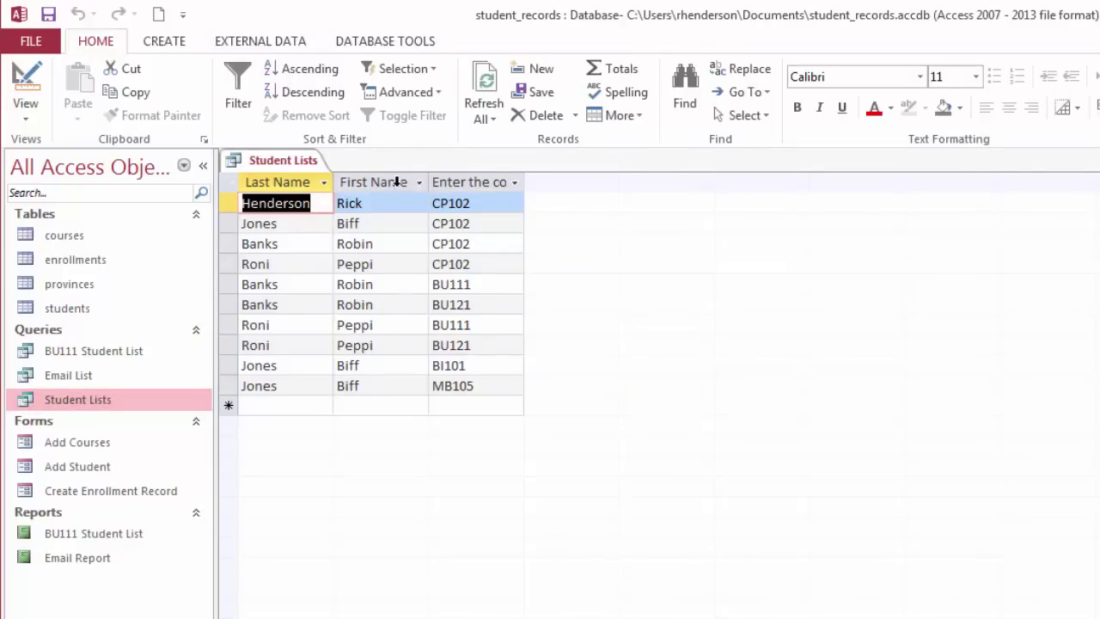
pyautogui.click(456, 179)
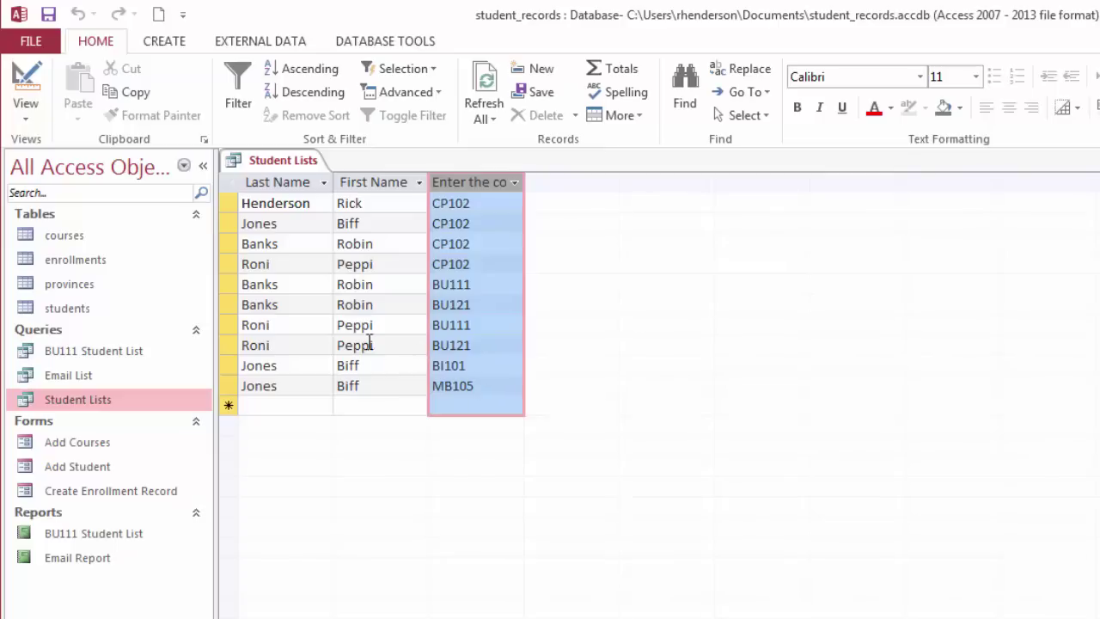
pyautogui.click(43, 80)
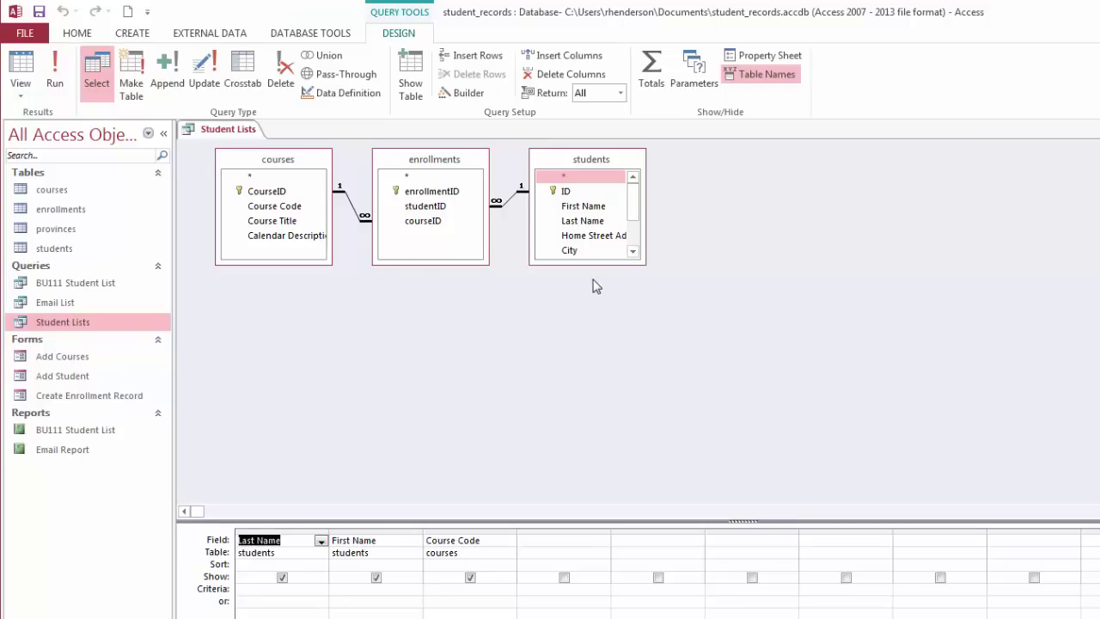
# Step: Close Student Lists and autofit the School E-mail Address column in the Email List query
pyautogui.hotkey('ctrl', 'w')
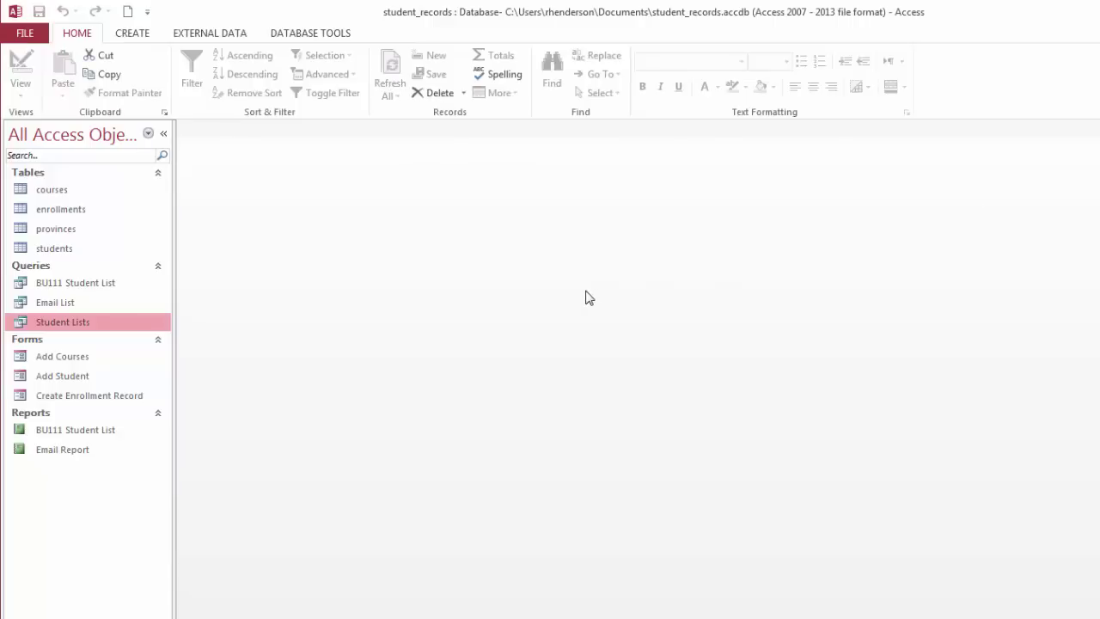
pyautogui.doubleClick(76, 307)
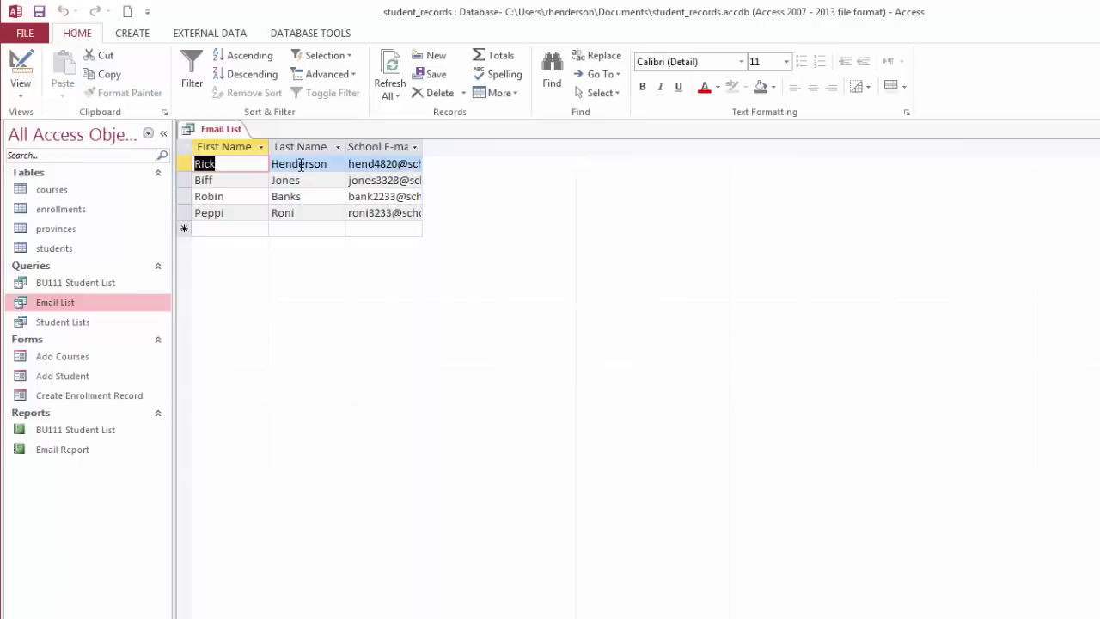
pyautogui.moveTo(422, 146); pyautogui.dragTo(445, 147)
pyautogui.doubleClick(444, 147)
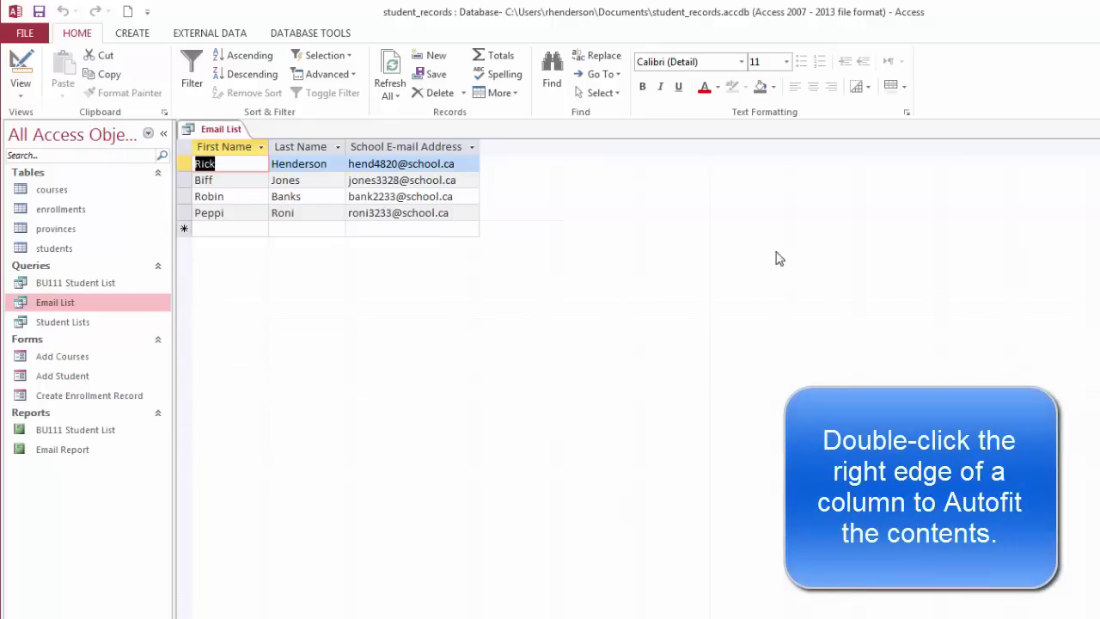
# Step: Close Email List saving its layout, then reopen it to check and close again
pyautogui.click(1093, 129)
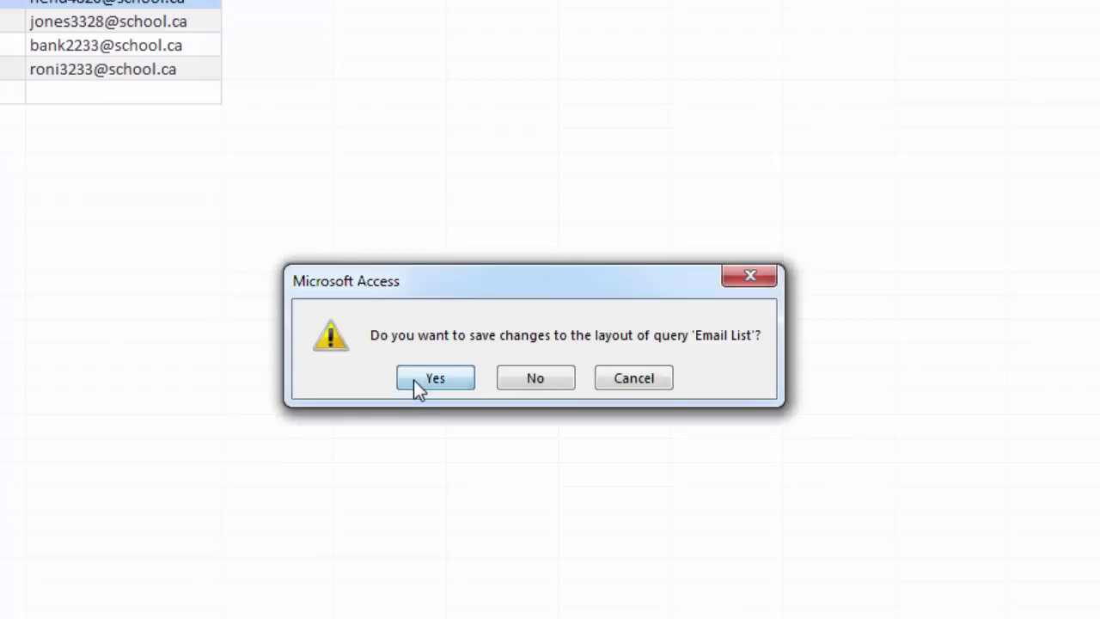
pyautogui.click(418, 379)
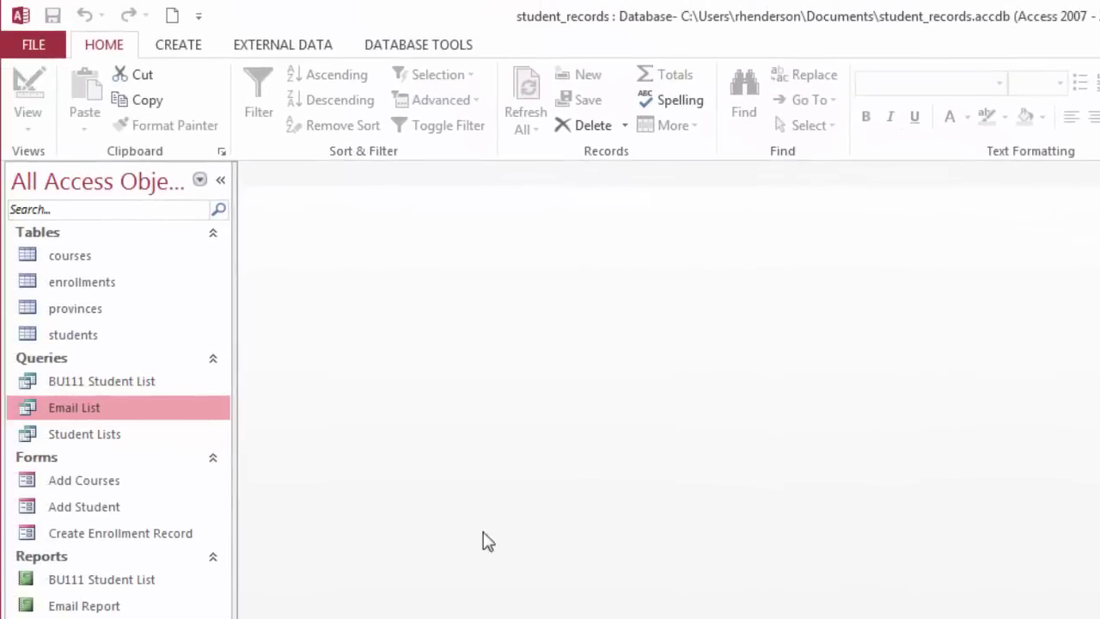
pyautogui.doubleClick(93, 409)
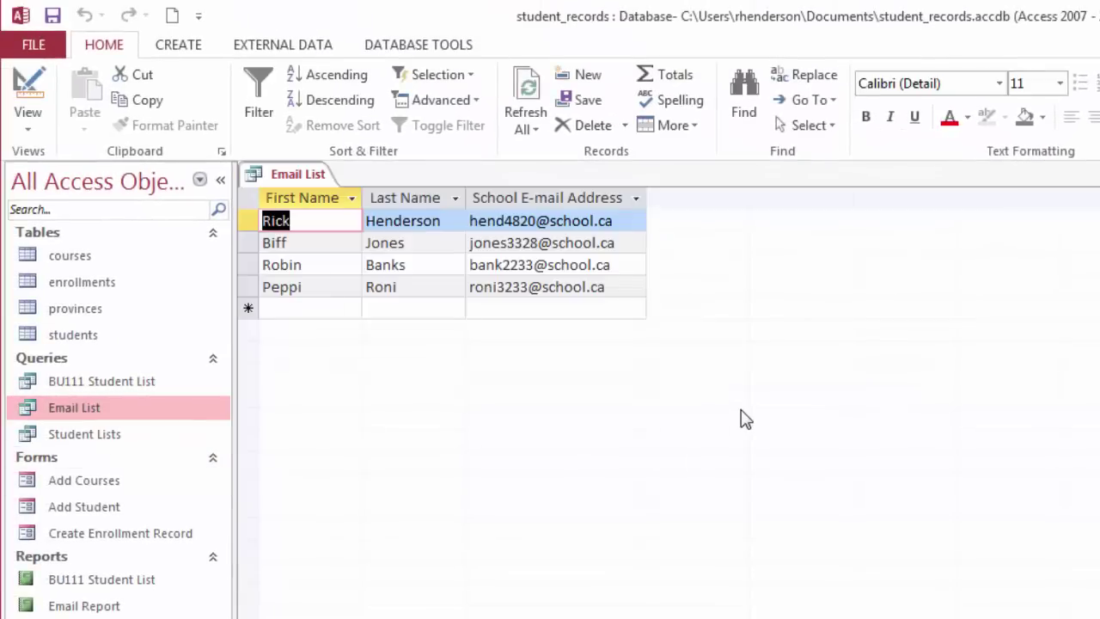
pyautogui.hotkey('ctrl', 'w')
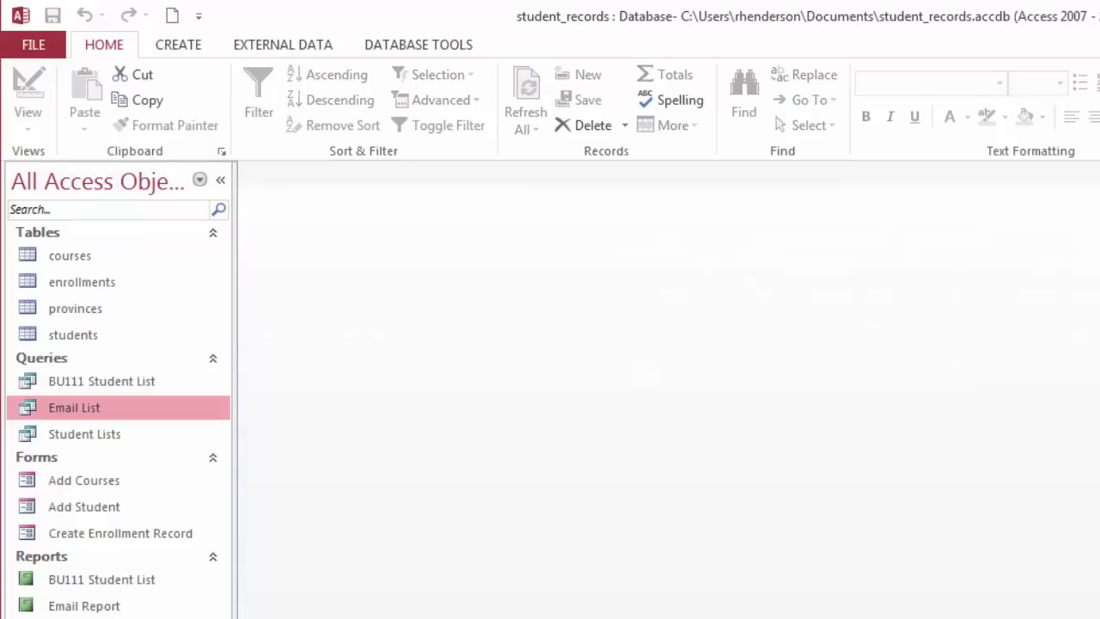
# Step: In BU111 Student List, widen Home E-mail Address and move First Name left of Last Name
pyautogui.doubleClick(132, 385)
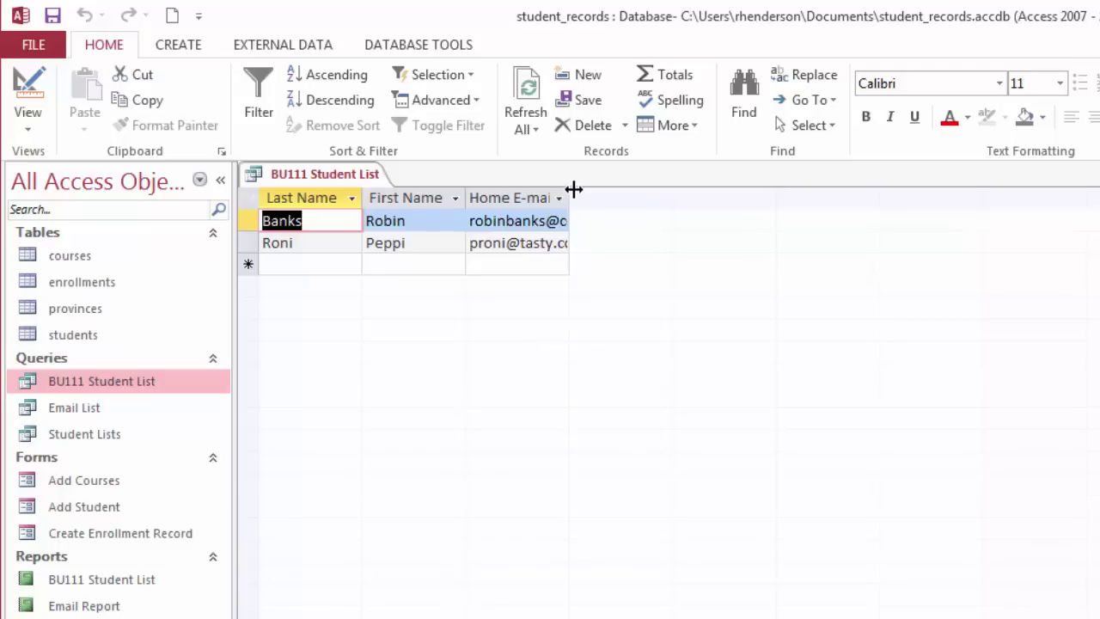
pyautogui.moveTo(570, 190); pyautogui.dragTo(657, 190)
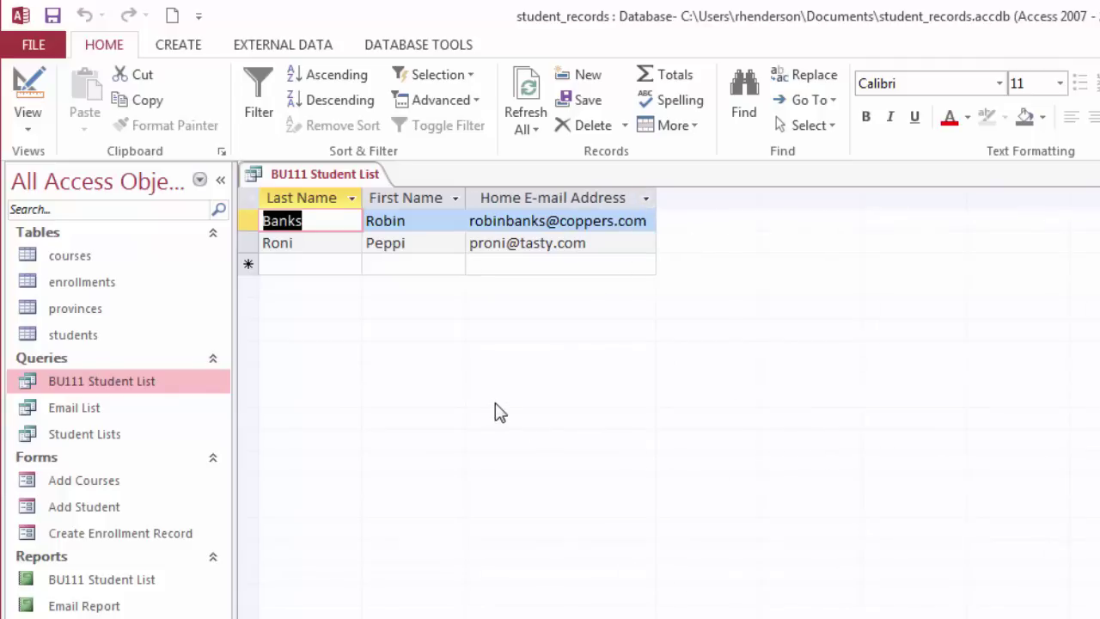
pyautogui.click(398, 199)
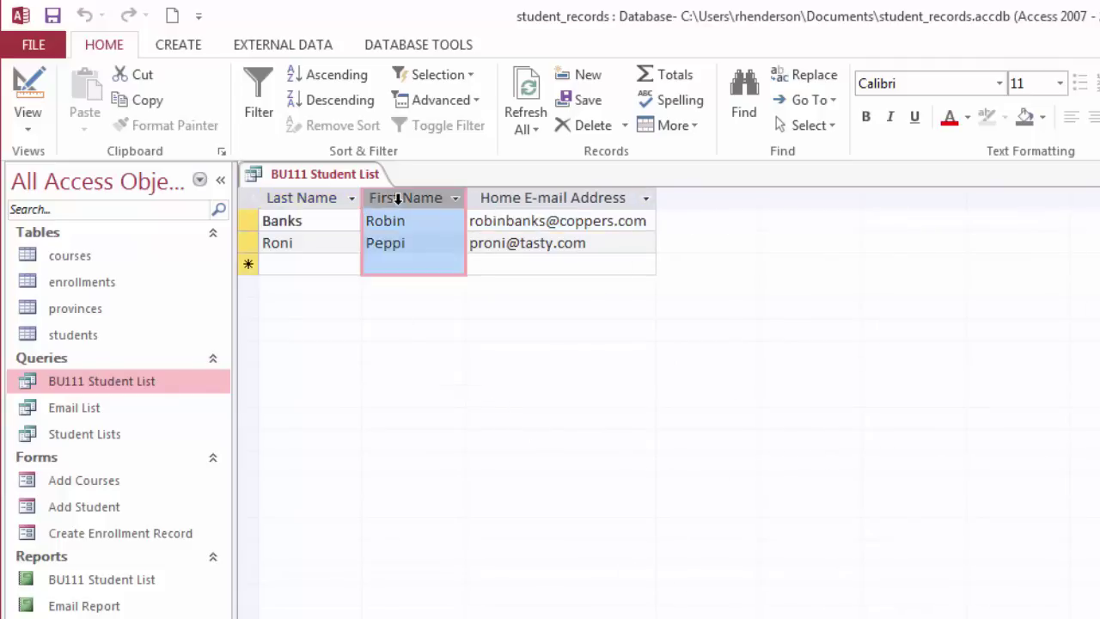
pyautogui.moveTo(398, 200); pyautogui.dragTo(329, 206)
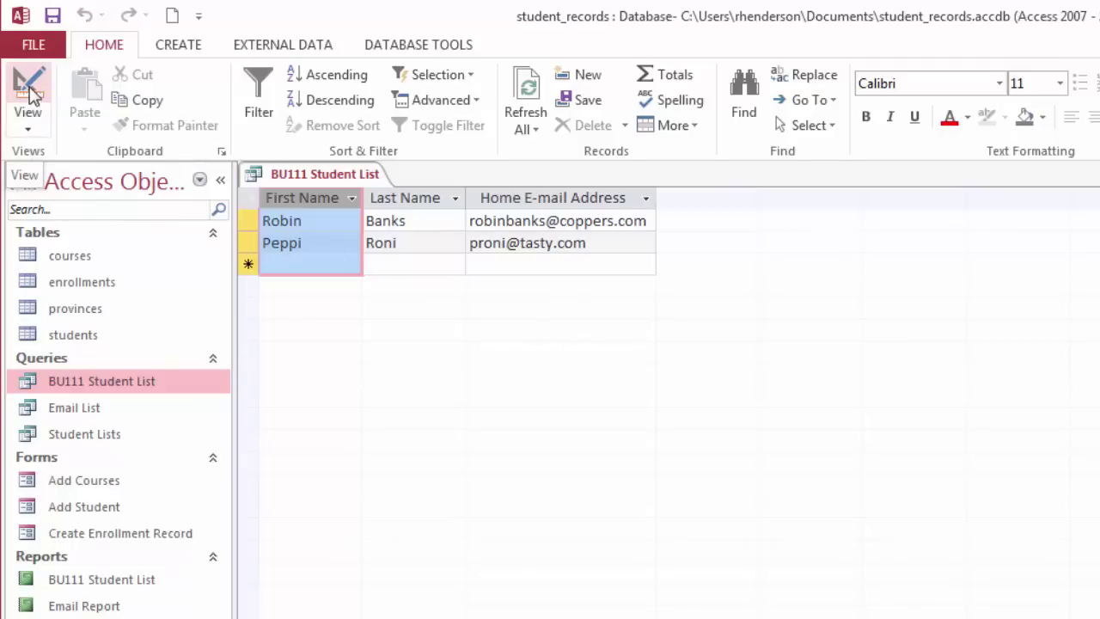
# Step: Switch BU111 Student List to Design View and back, then close it saving the layout
pyautogui.click(29, 91)
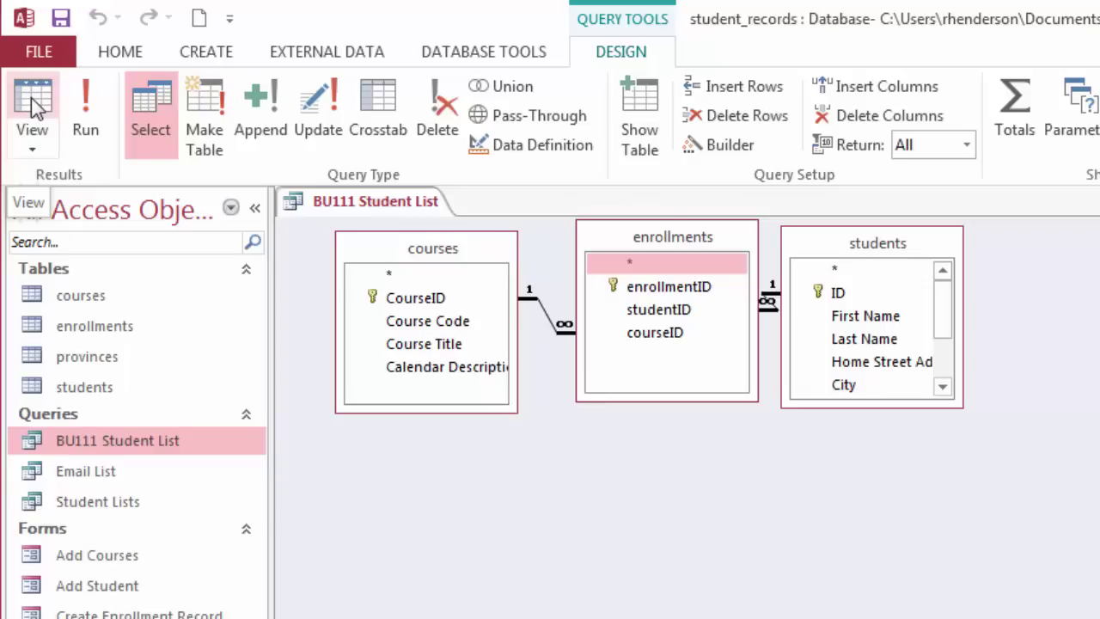
pyautogui.click(31, 98)
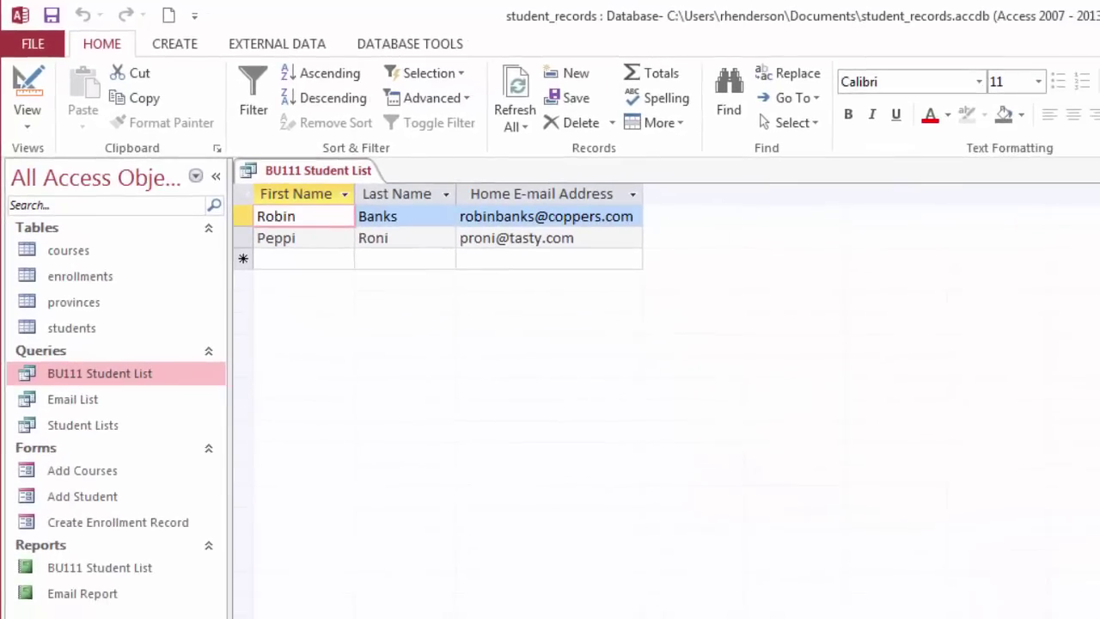
pyautogui.hotkey('ctrl', 'w')
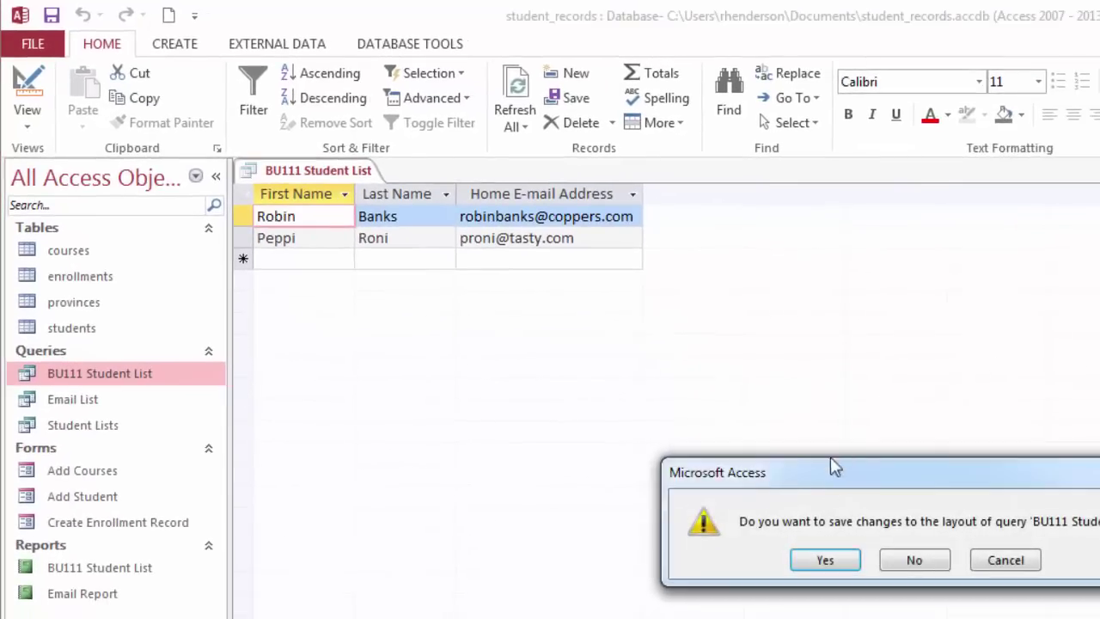
pyautogui.click(847, 568)
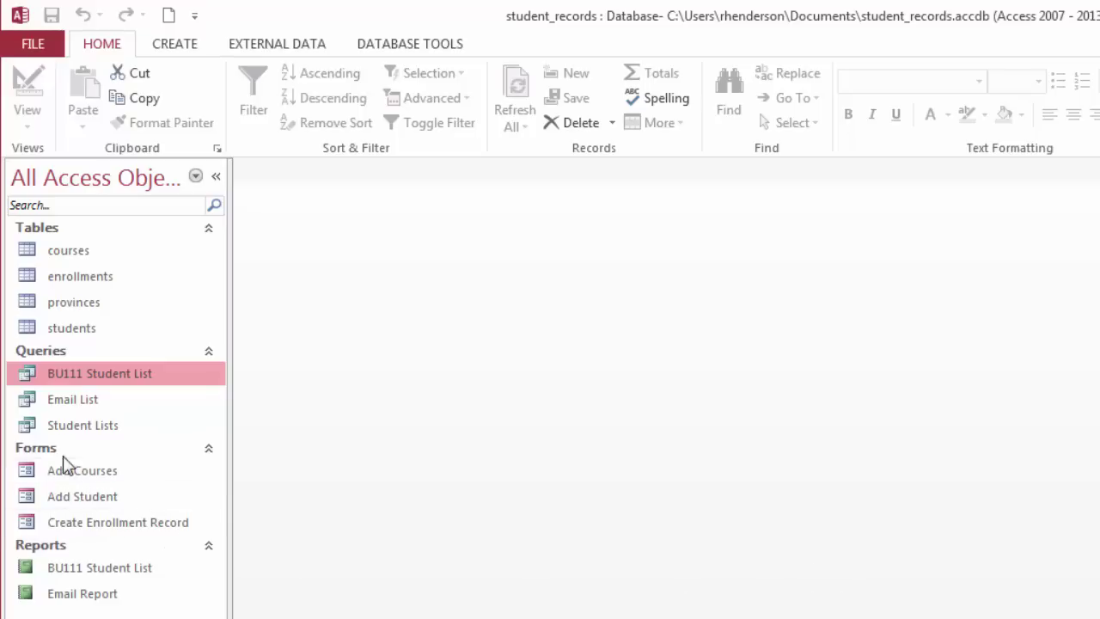
# Step: Look over the Add Student form, close it, and open Add Courses showing course CP102
pyautogui.doubleClick(62, 505)
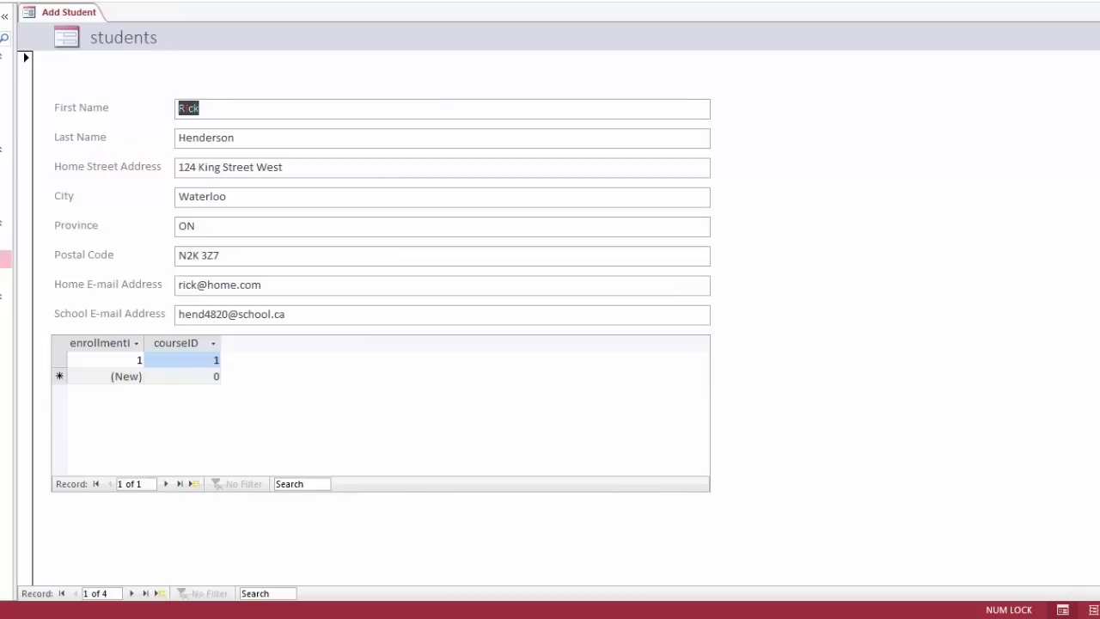
pyautogui.hotkey('ctrl', 'F4')
pyautogui.doubleClick(4, 240)
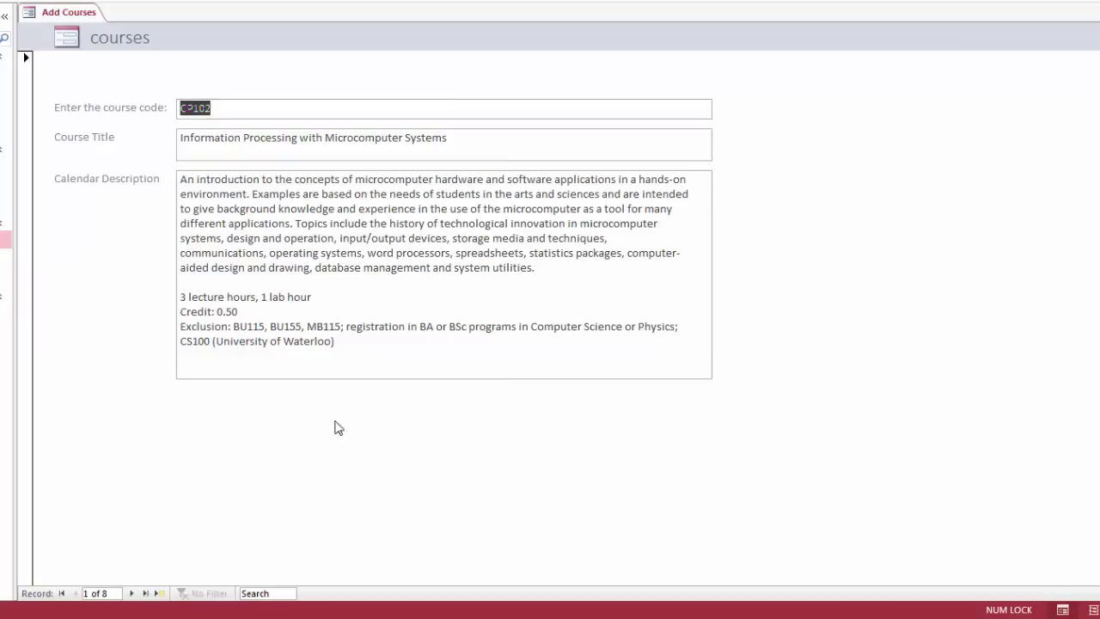
# Step: Enter a new course record: CP400, Special Topics, with calendar description TBD
pyautogui.click(161, 593)
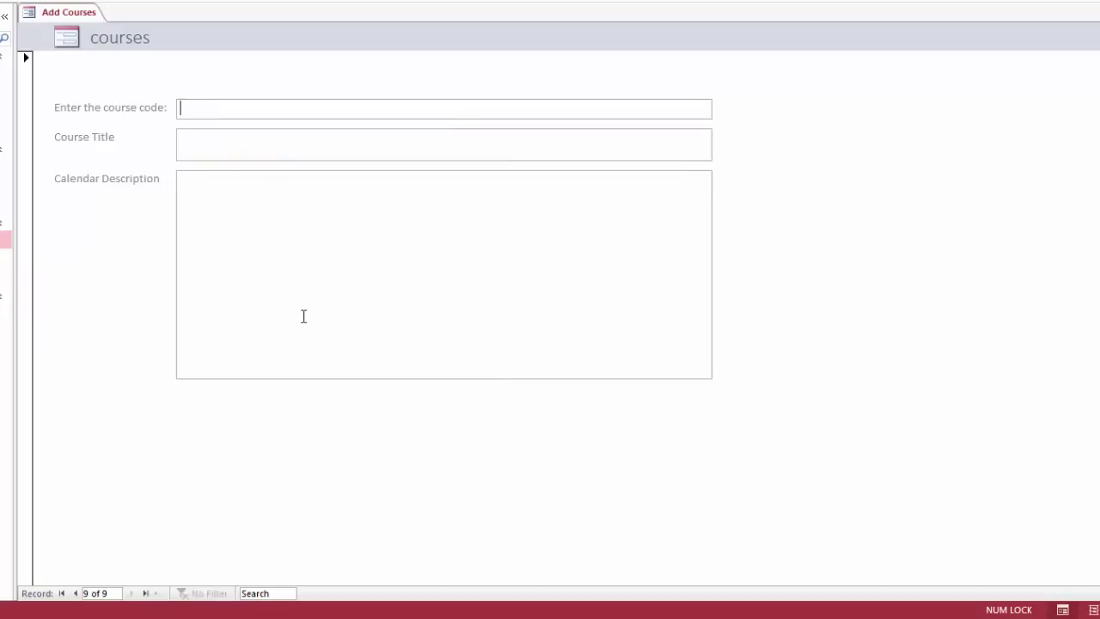
pyautogui.write('CP400')
pyautogui.press('Tab')
pyautogui.write('Special Topics')
pyautogui.press('Tab')
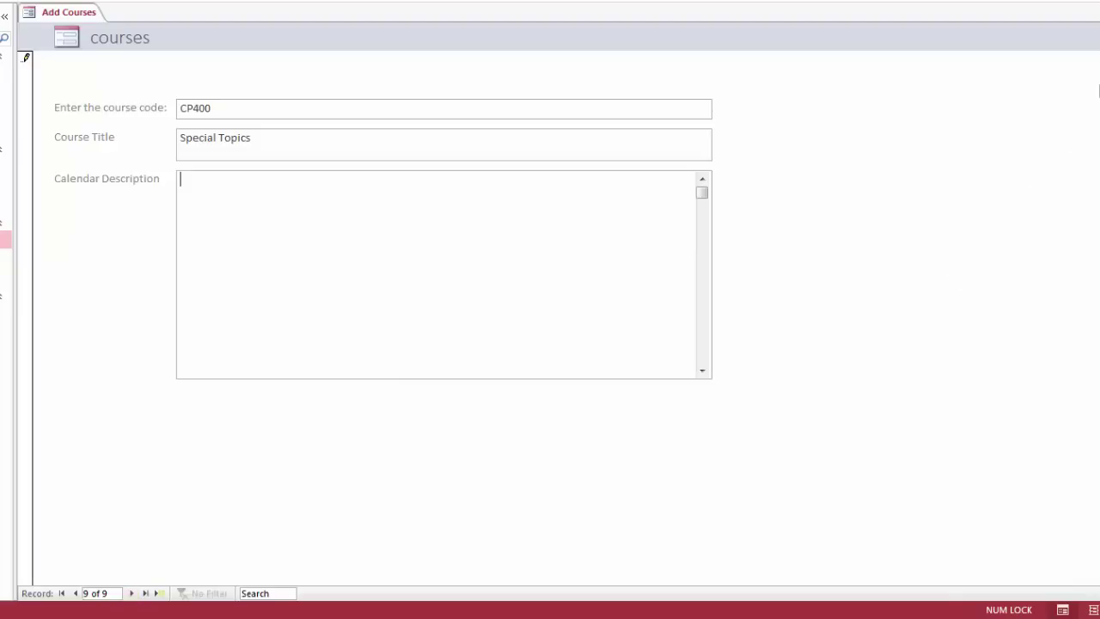
pyautogui.write('TBD')
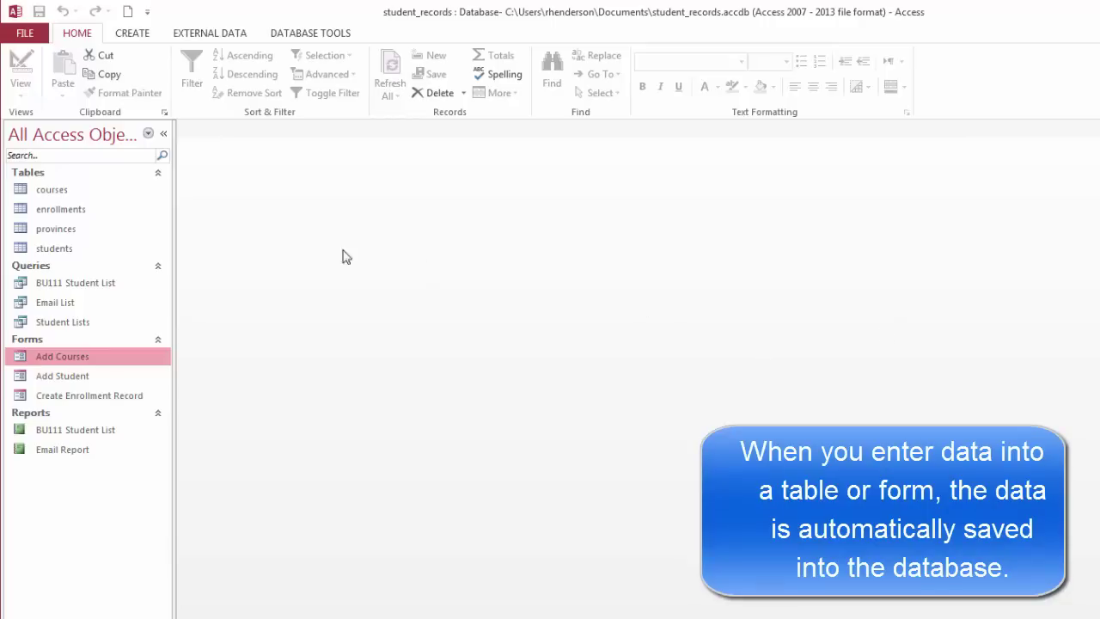
pyautogui.doubleClick(60, 193)
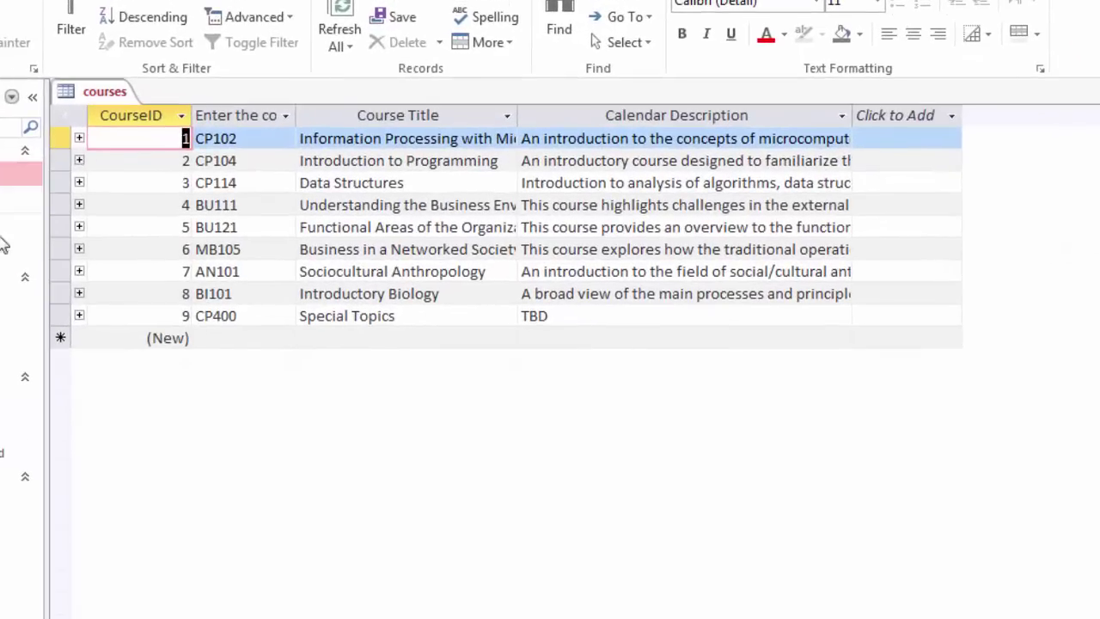
pyautogui.click(252, 314)
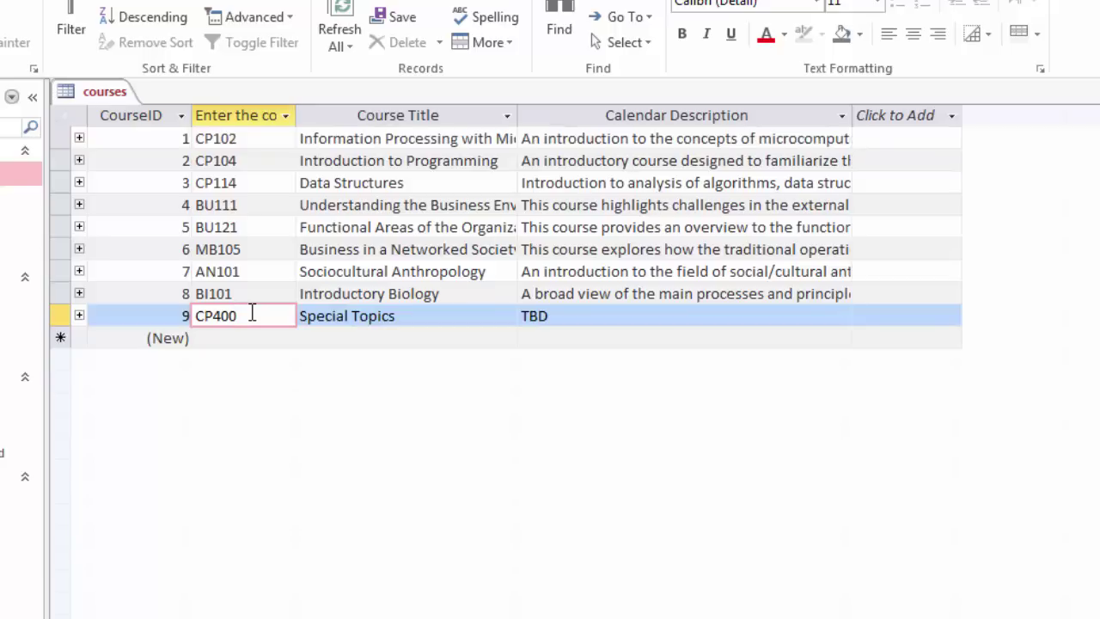
pyautogui.click(391, 316)
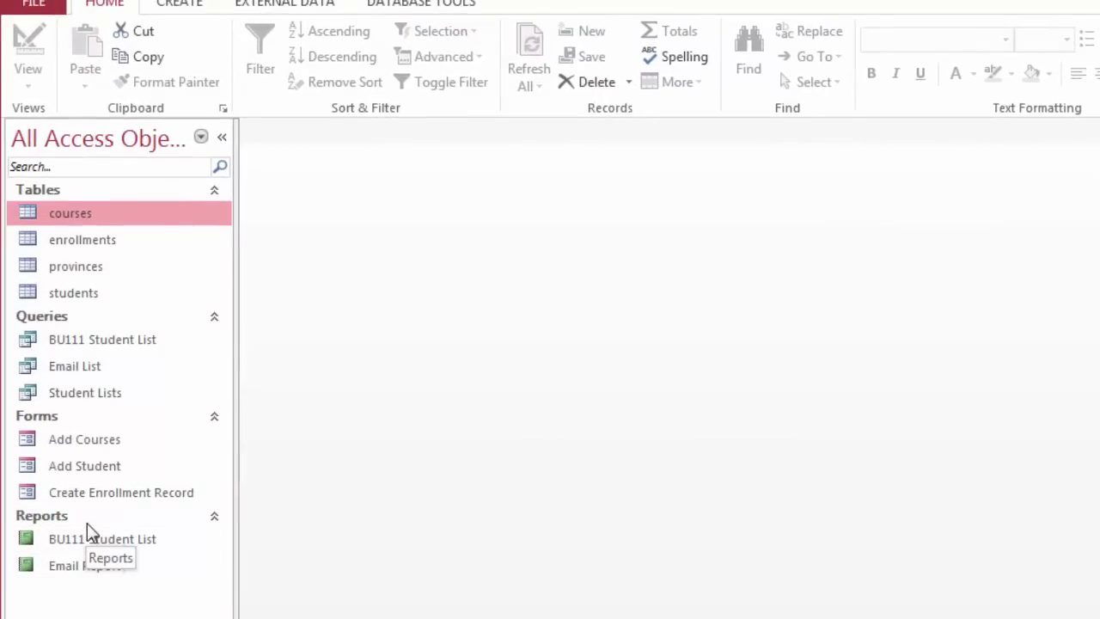
# Step: Open Email Report, the BU111 Student List report and query, then return to the report
pyautogui.doubleClick(63, 571)
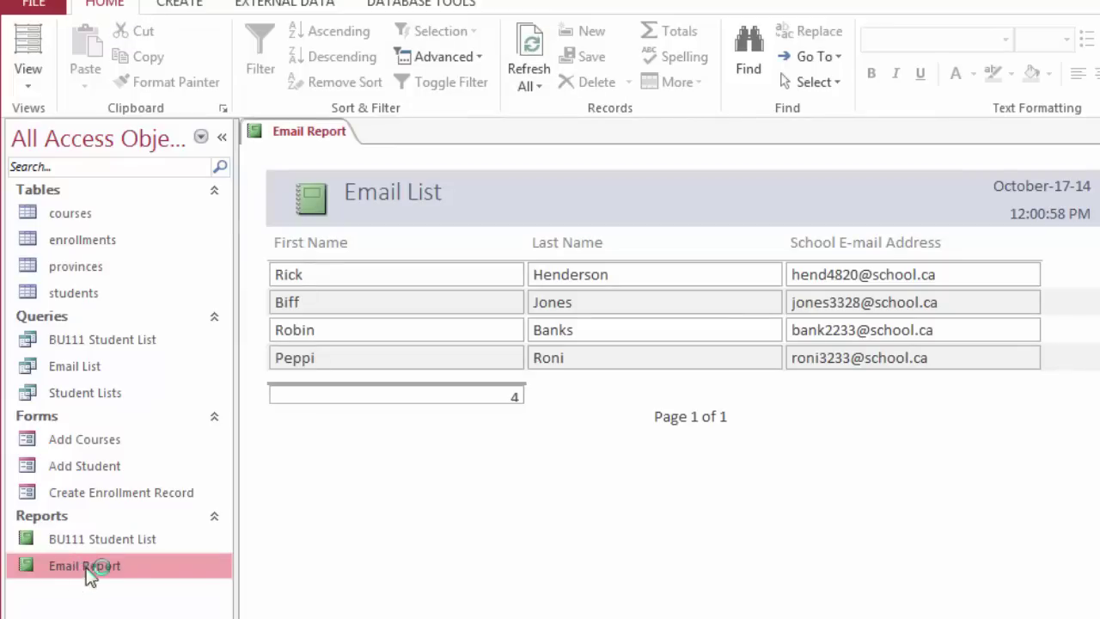
pyautogui.doubleClick(104, 542)
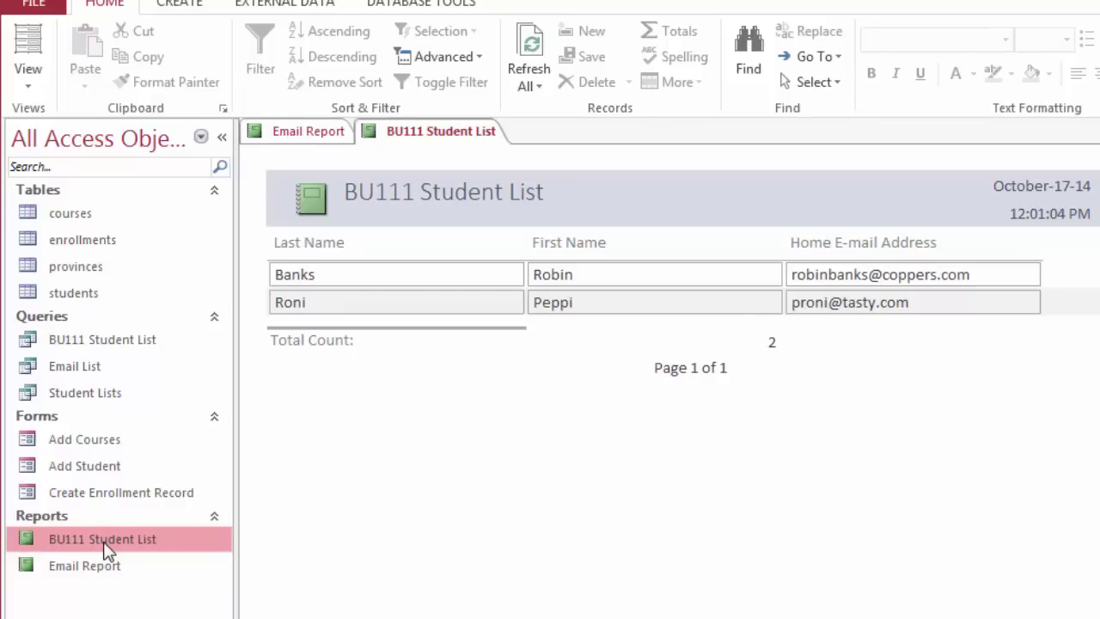
pyautogui.click(80, 342)
pyautogui.doubleClick(80, 342)
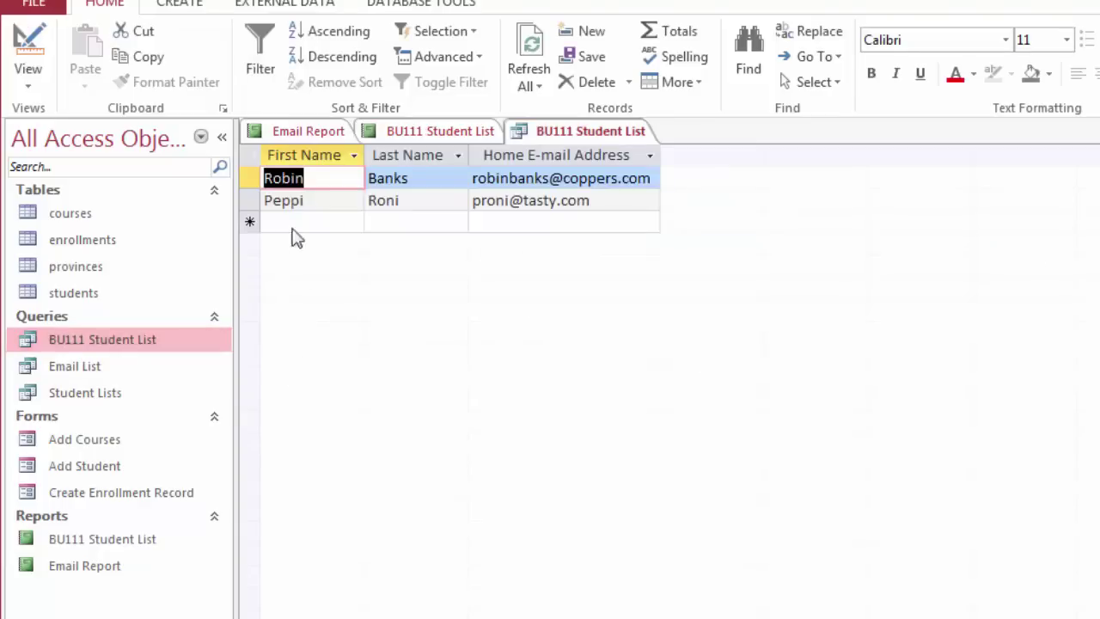
pyautogui.click(448, 132)
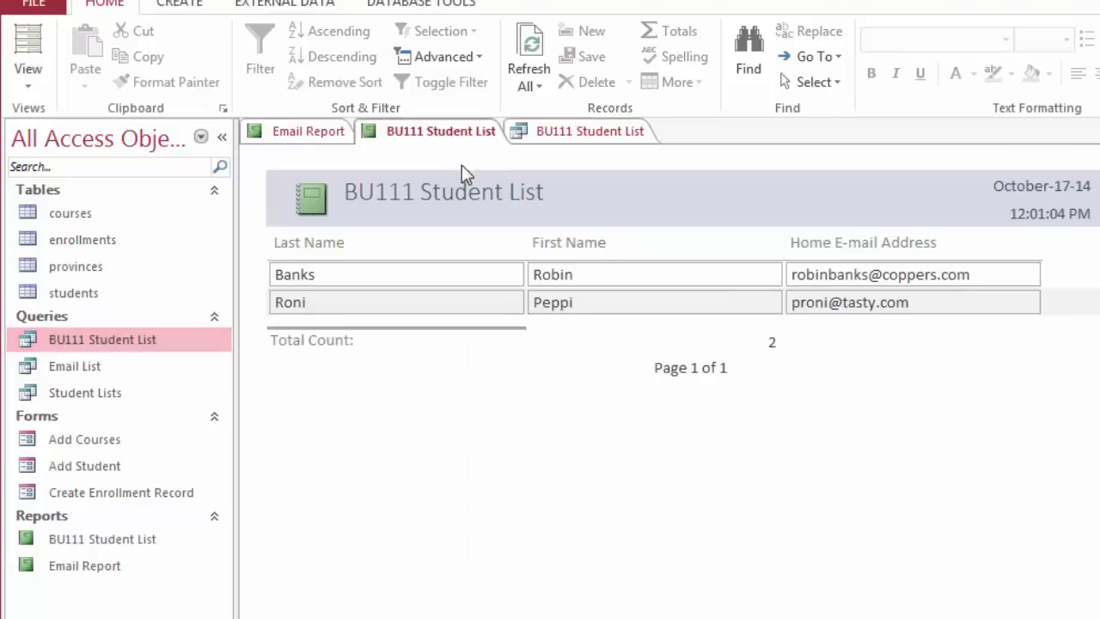